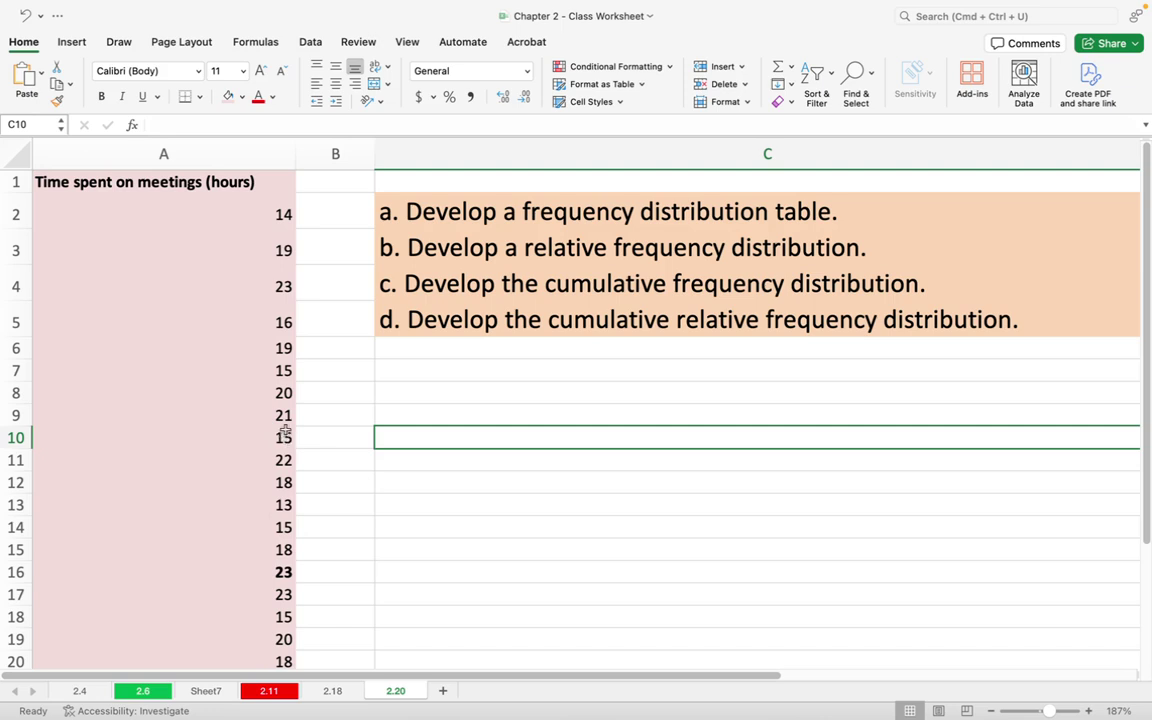
- Create a PivotTable on a new worksheet from the meeting-hours data in A1:A26 of sheet 2.20
{"action": "left_click", "coordinate": [277, 215]}
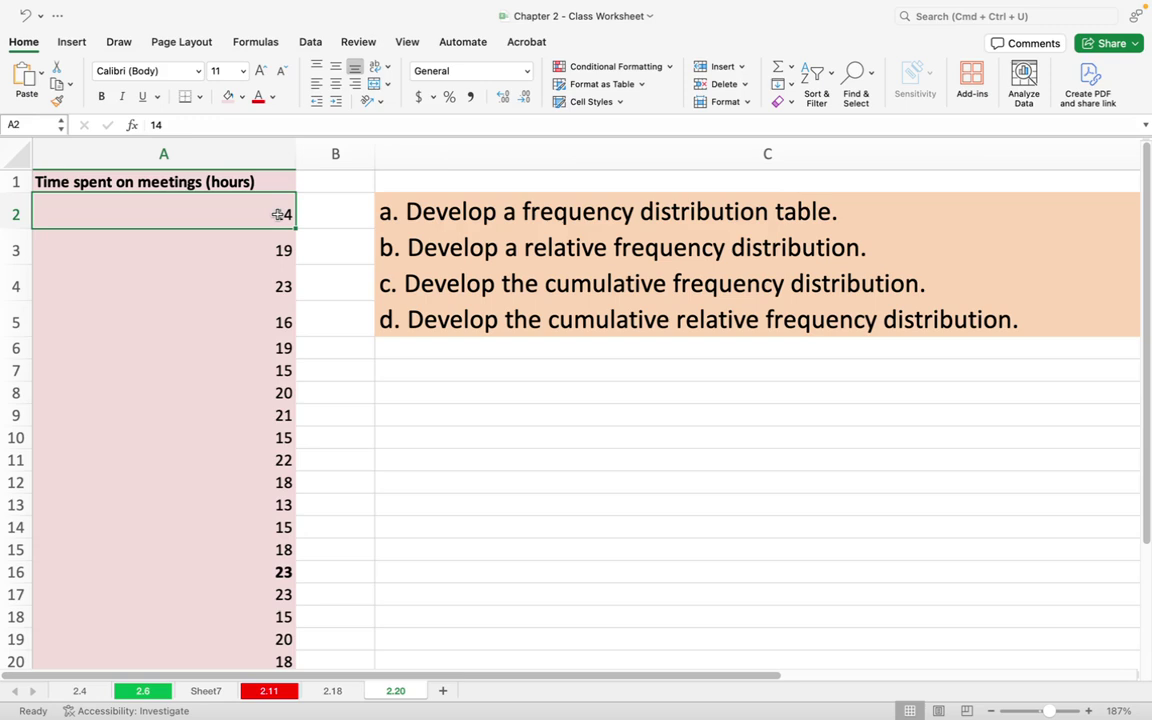
{"action": "key", "text": "ctrl+shift+Down"}
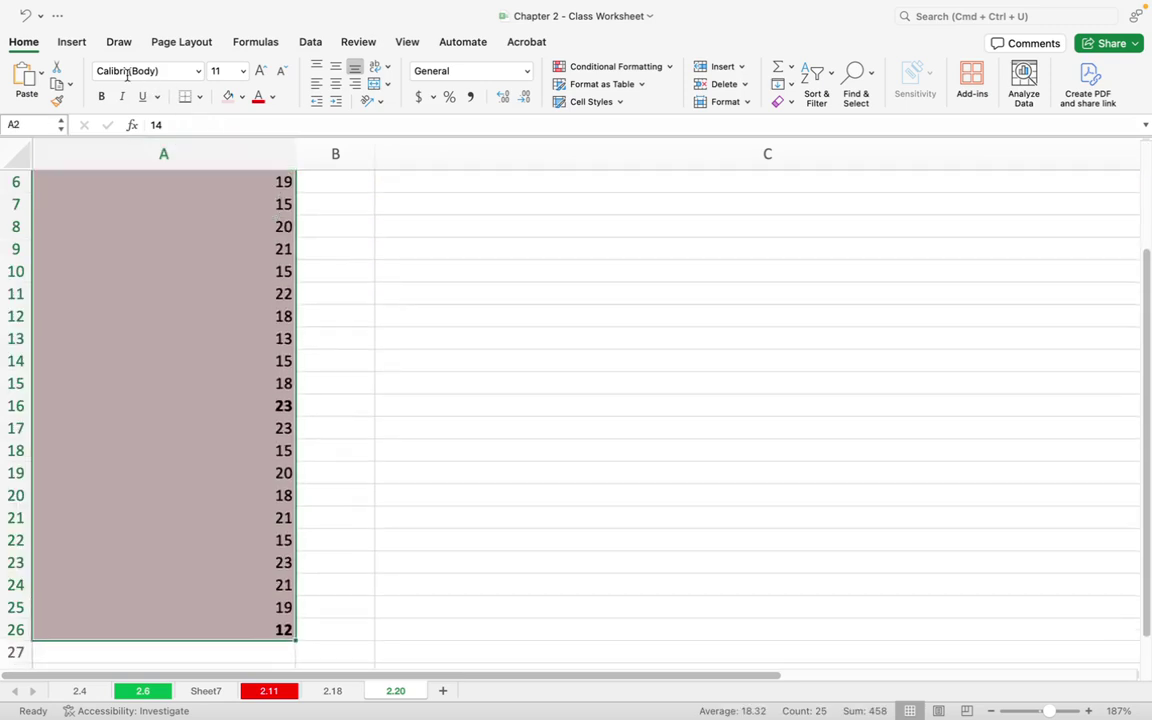
{"action": "left_click", "coordinate": [72, 43]}
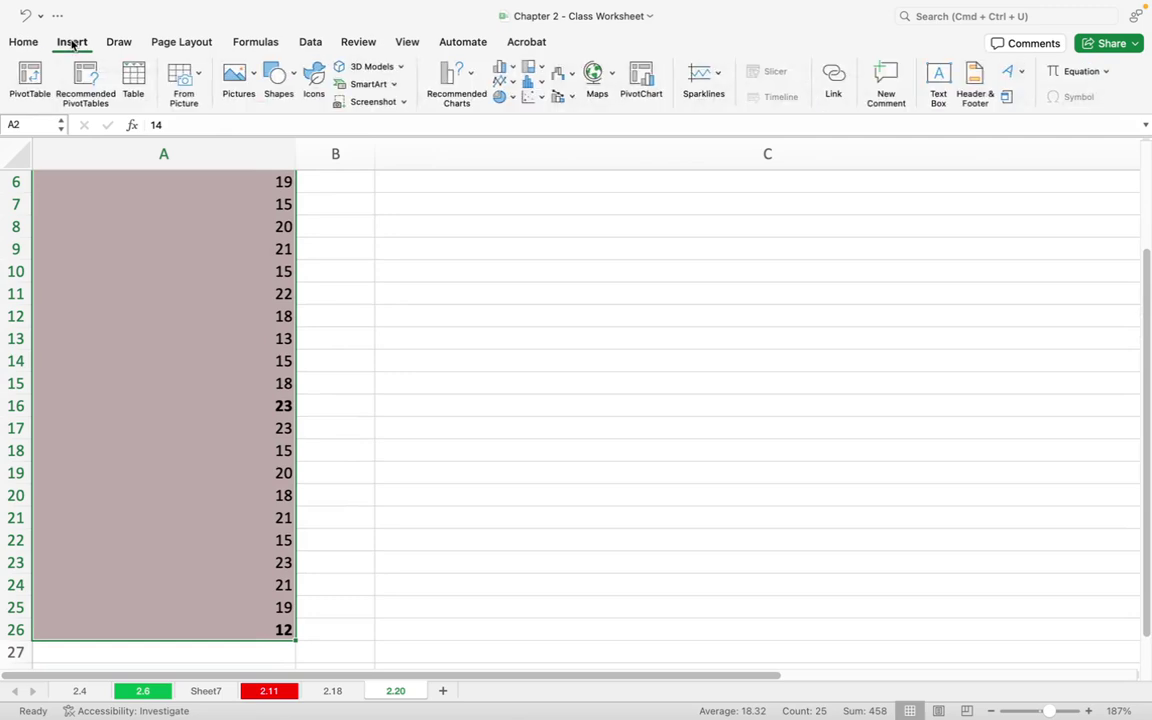
{"action": "left_click", "coordinate": [33, 74]}
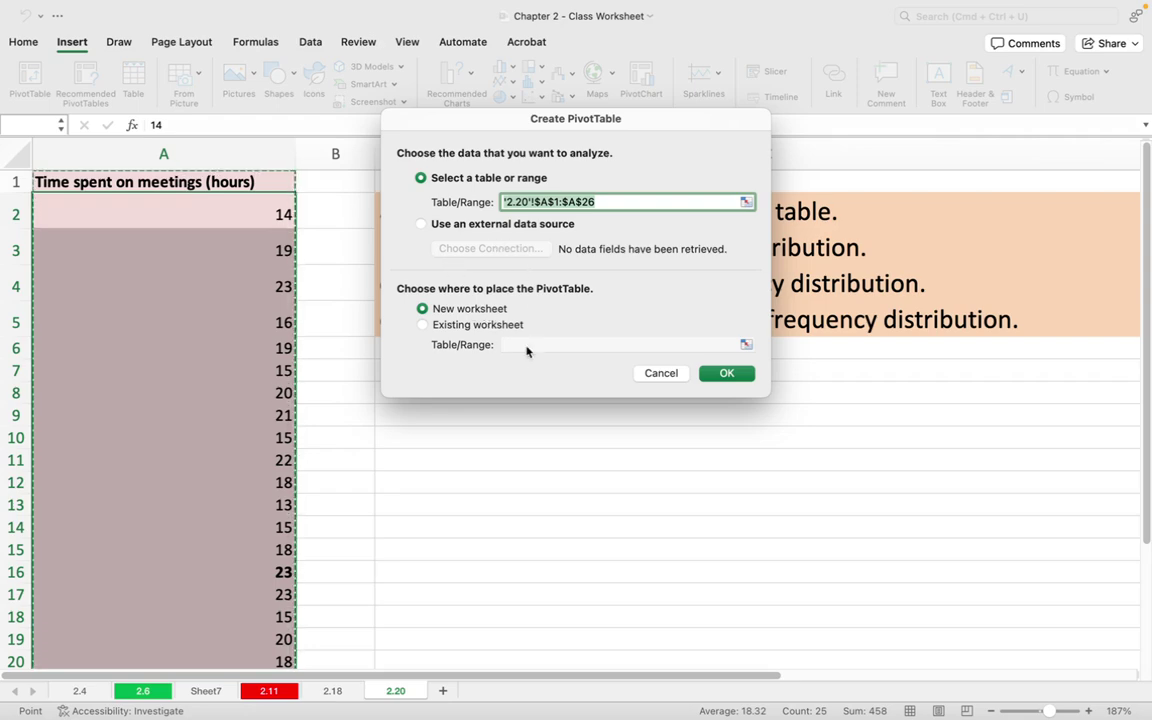
{"action": "left_click", "coordinate": [740, 378]}
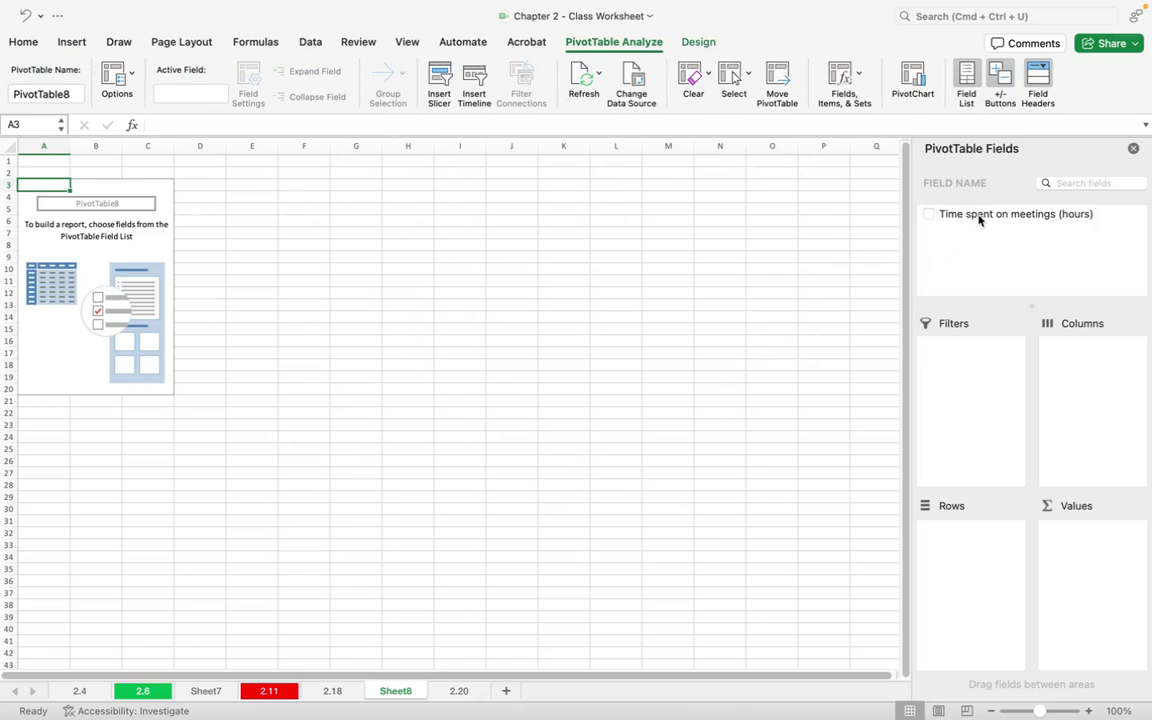
- Add Time spent on meetings (hours) to both the PivotTable's rows and values, summarizing the values by Count
{"action": "left_click_drag", "start_coordinate": [975, 216], "coordinate": [964, 544]}
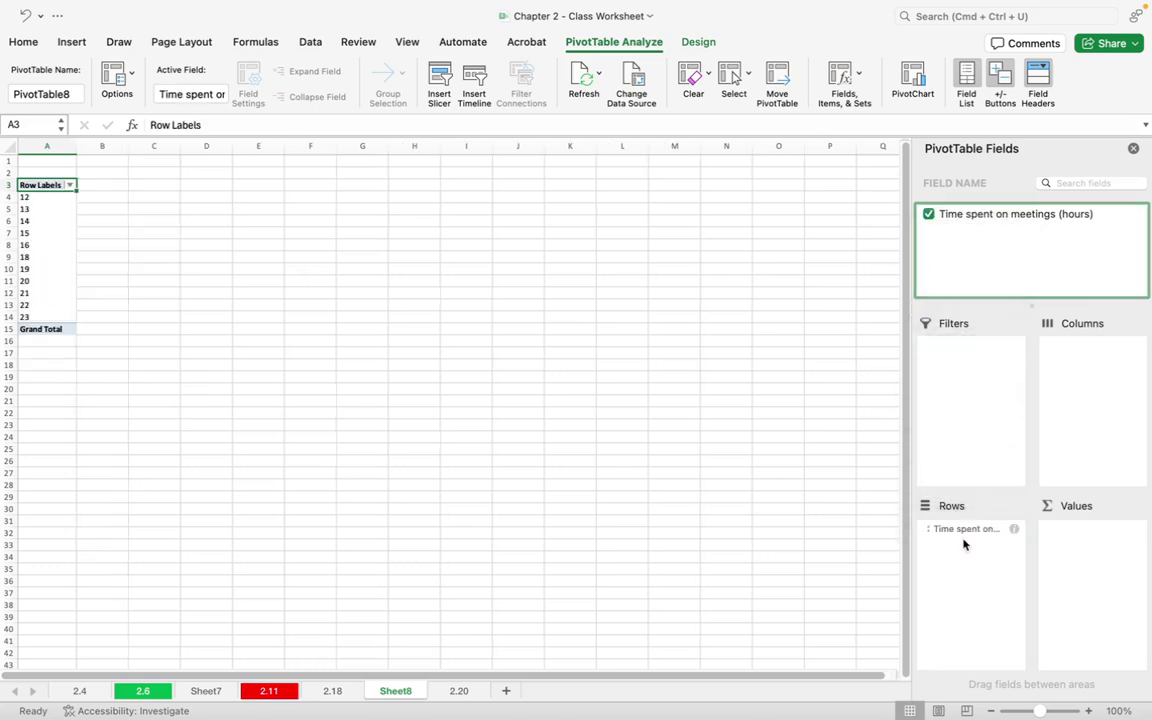
{"action": "left_click_drag", "start_coordinate": [1003, 213], "coordinate": [1076, 543]}
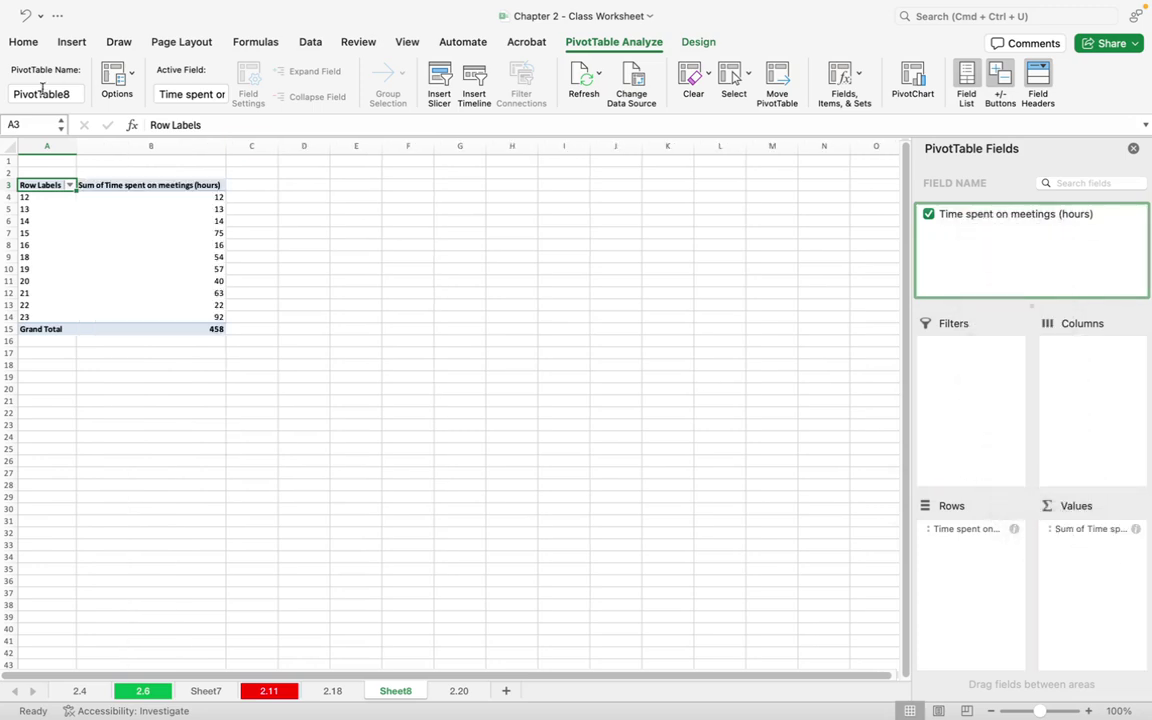
{"action": "left_click", "coordinate": [1052, 711]}
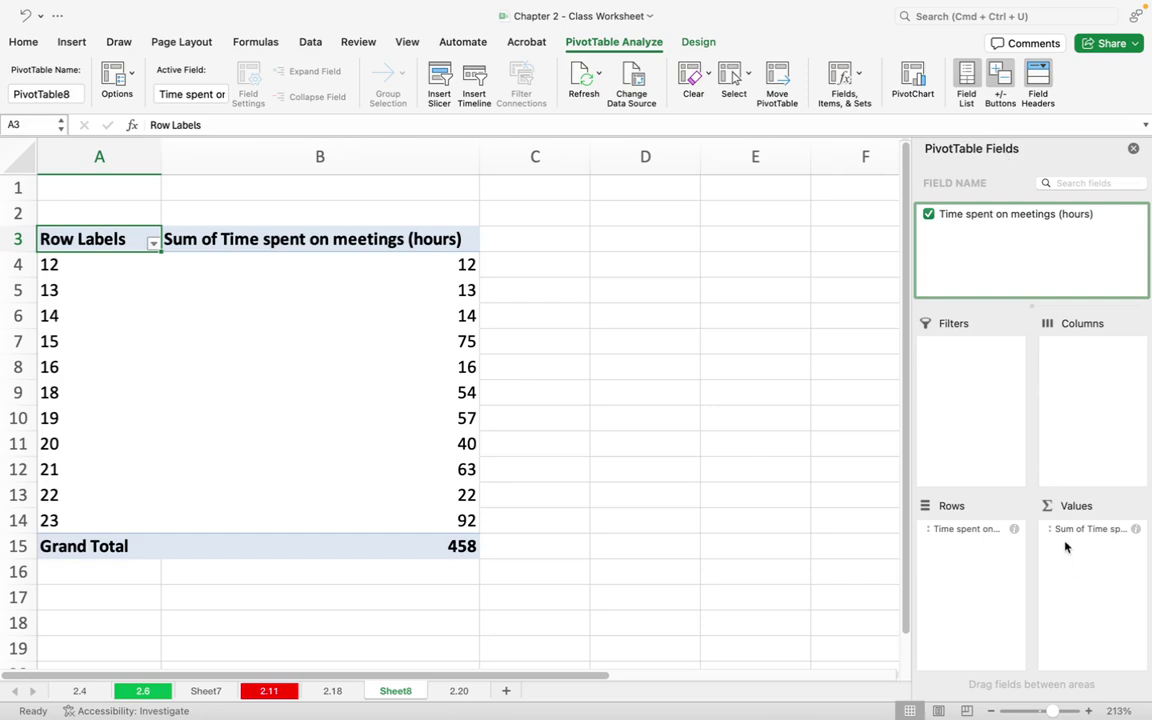
{"action": "left_click", "coordinate": [1136, 530]}
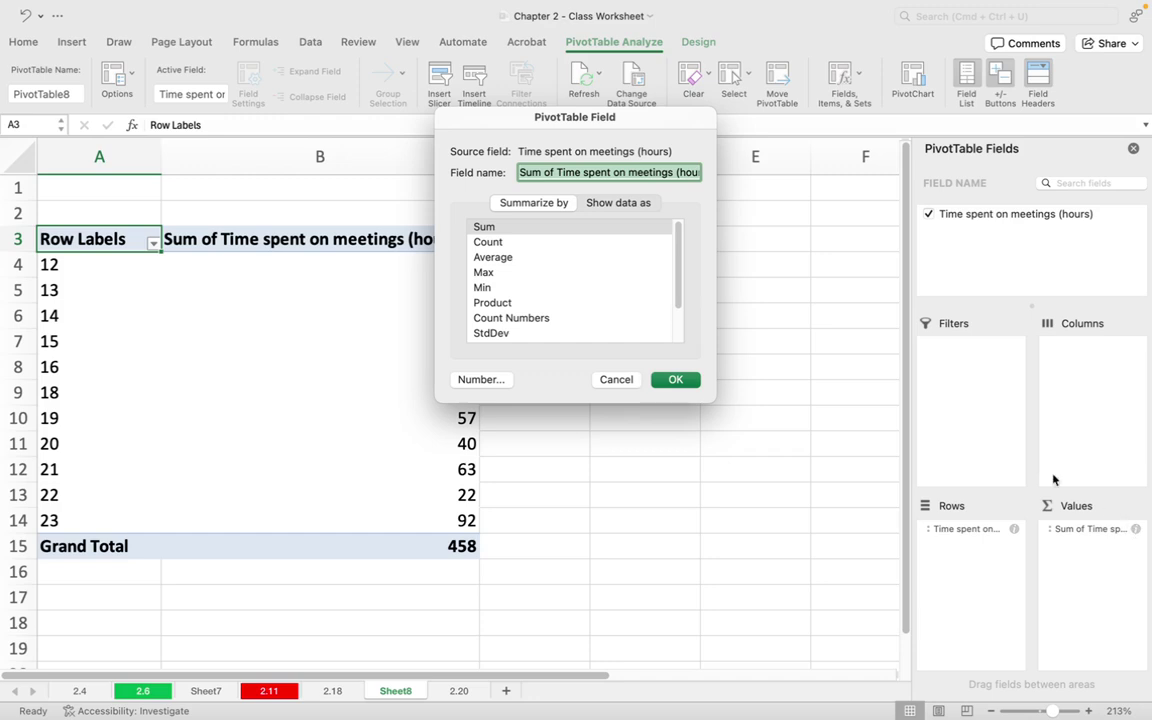
{"action": "left_click", "coordinate": [497, 243]}
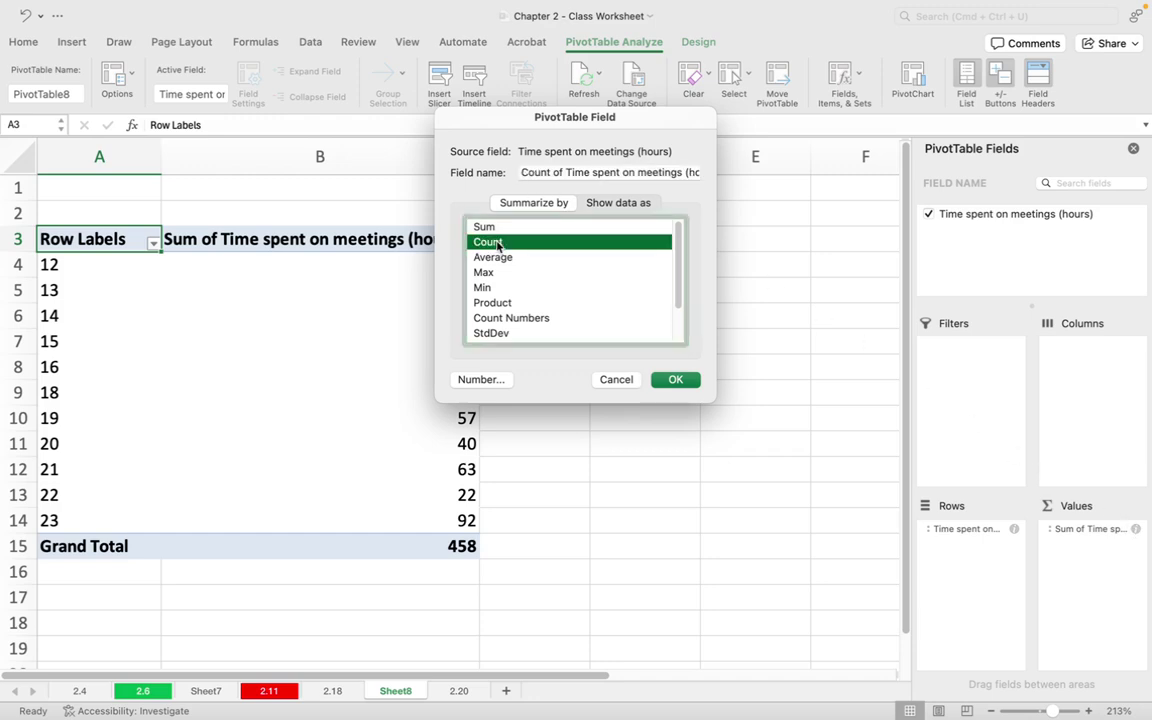
{"action": "left_click", "coordinate": [675, 380]}
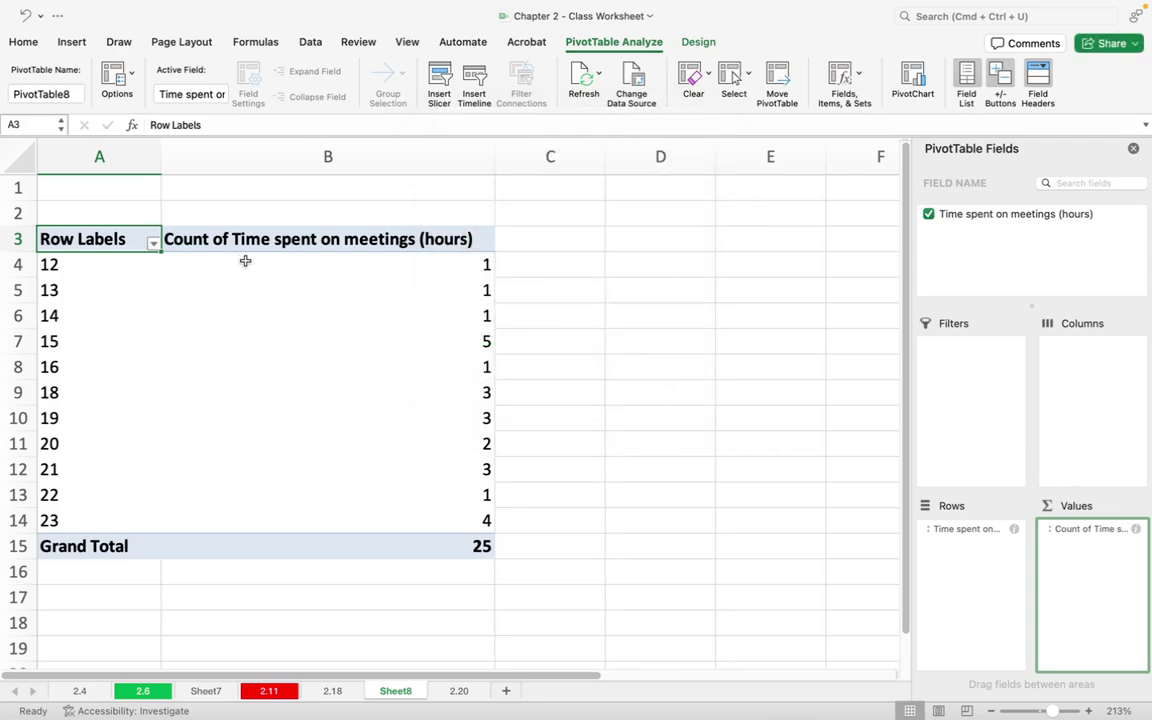
- Group the PivotTable's row labels into classes starting at 12, ending at 23, by 3
{"action": "left_click", "coordinate": [122, 239]}
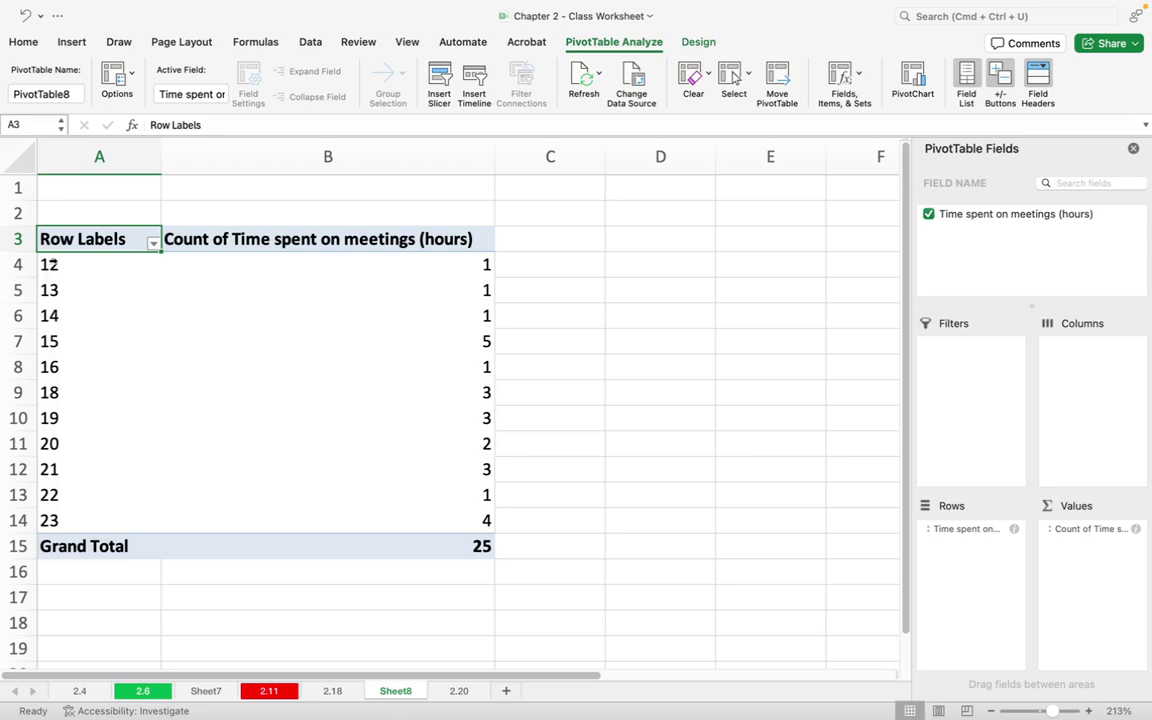
{"action": "right_click", "coordinate": [54, 266]}
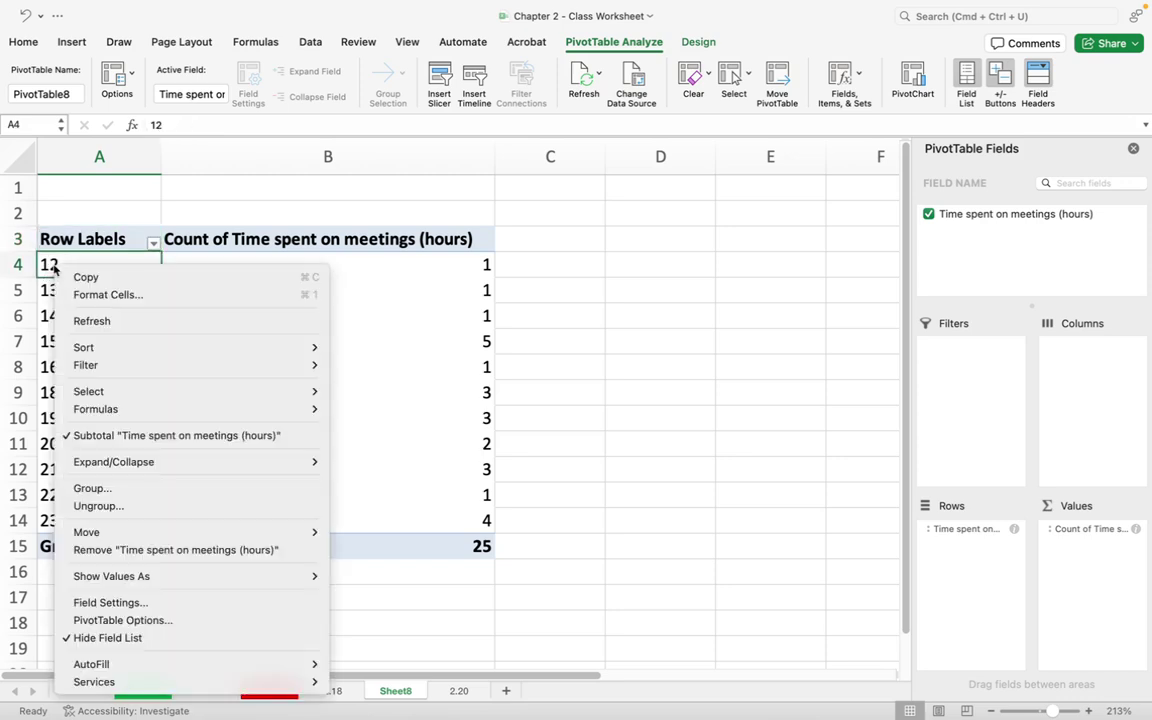
{"action": "left_click", "coordinate": [91, 488]}
{"action": "left_click_drag", "start_coordinate": [111, 434], "coordinate": [291, 317]}
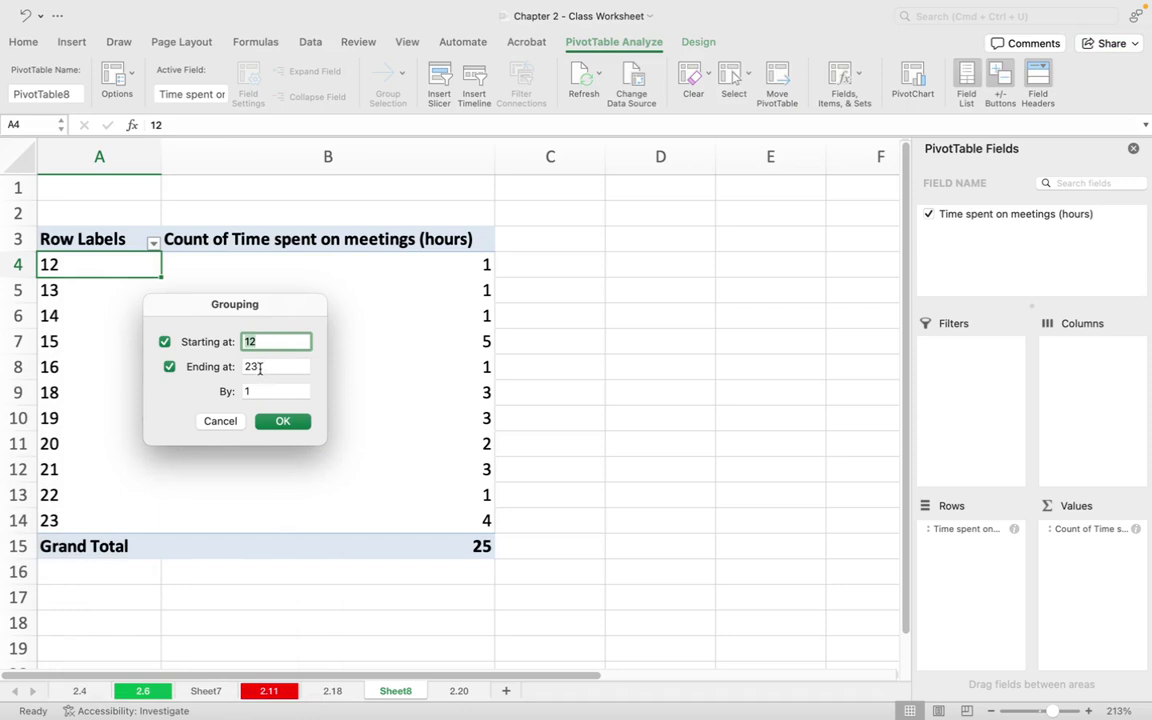
{"action": "left_click", "coordinate": [258, 391]}
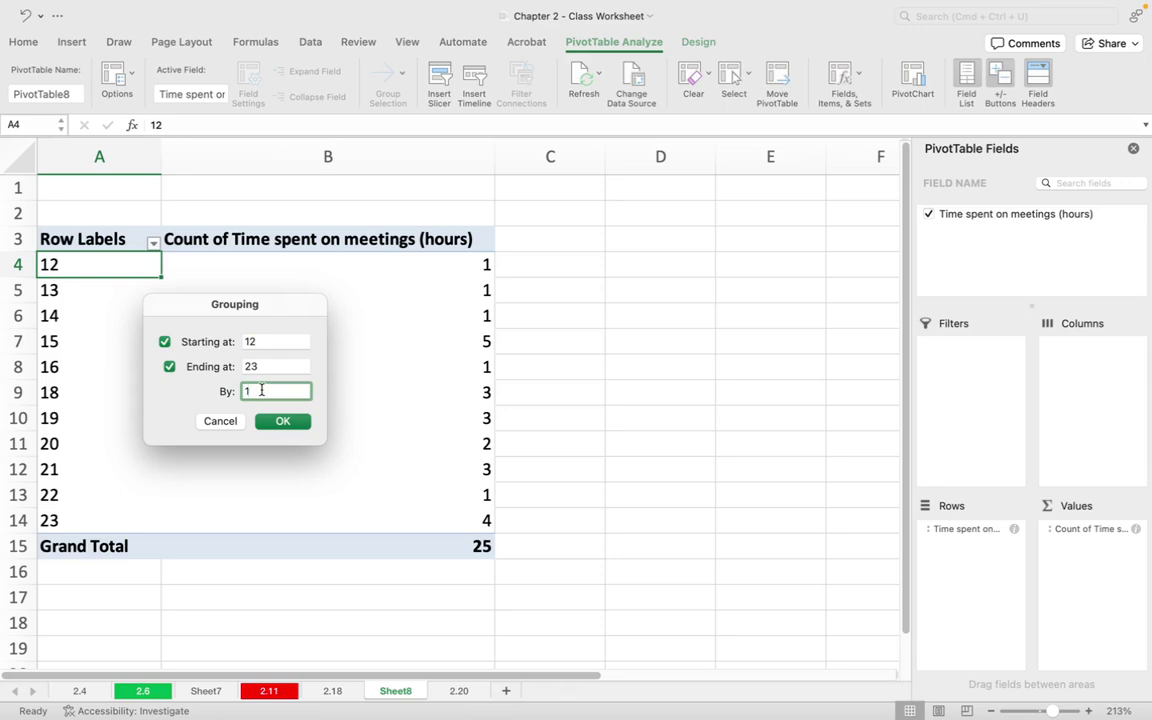
{"action": "key", "text": "BackSpace"}
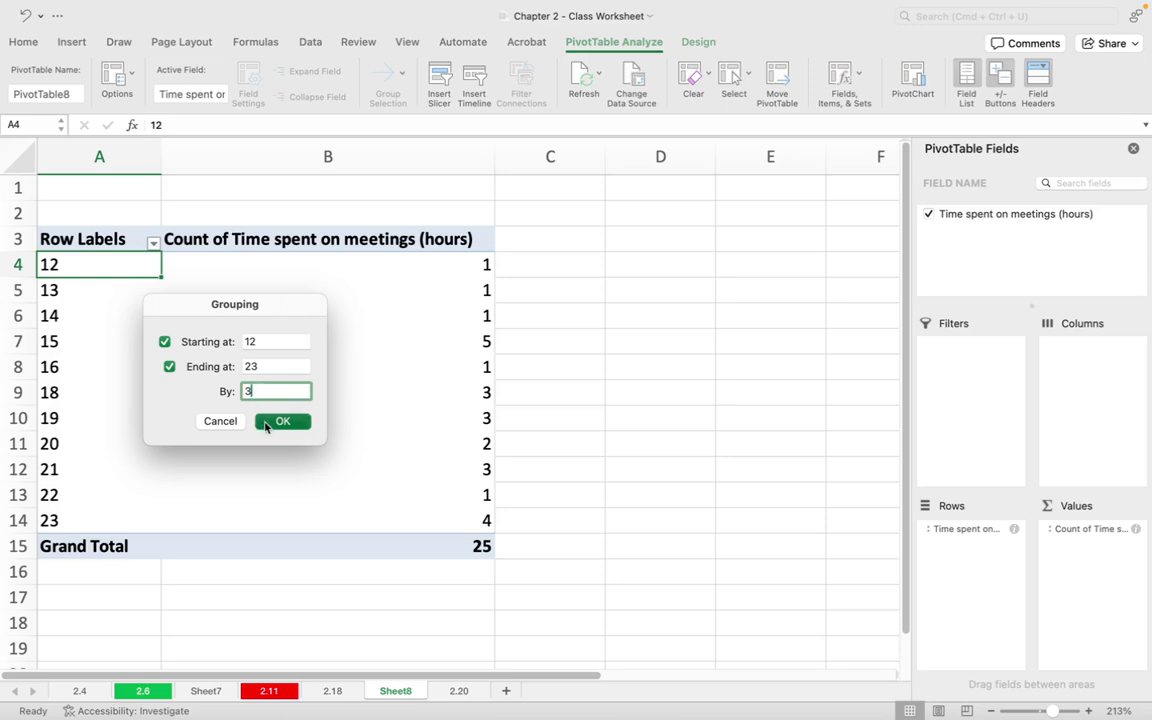
{"action": "left_click", "coordinate": [268, 422]}
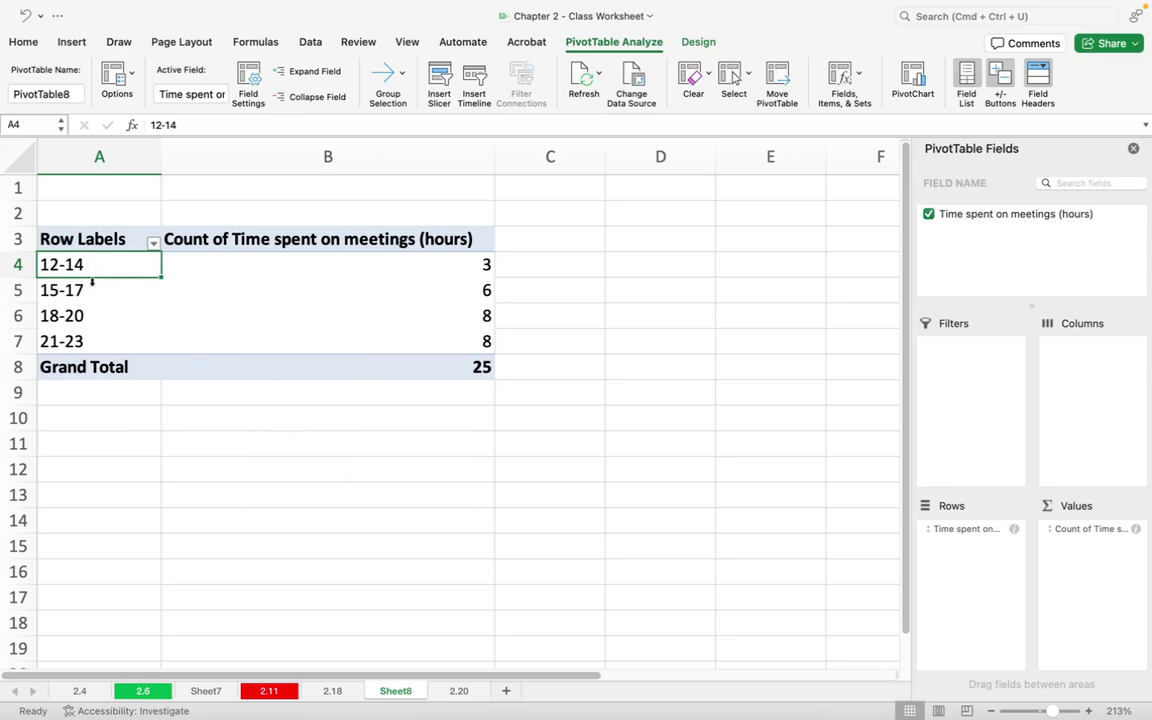
- Rename the PivotTable's row label header as Classes and the count header as Frequency
{"action": "left_click", "coordinate": [81, 239]}
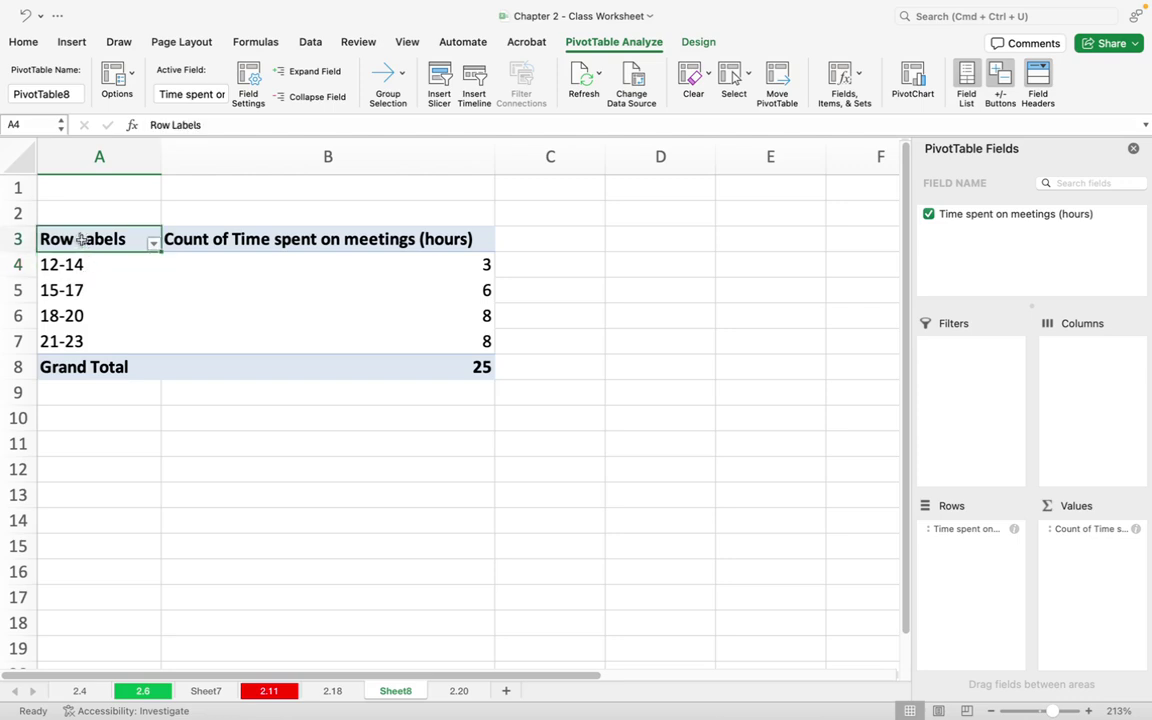
{"action": "type", "text": "Cla"}
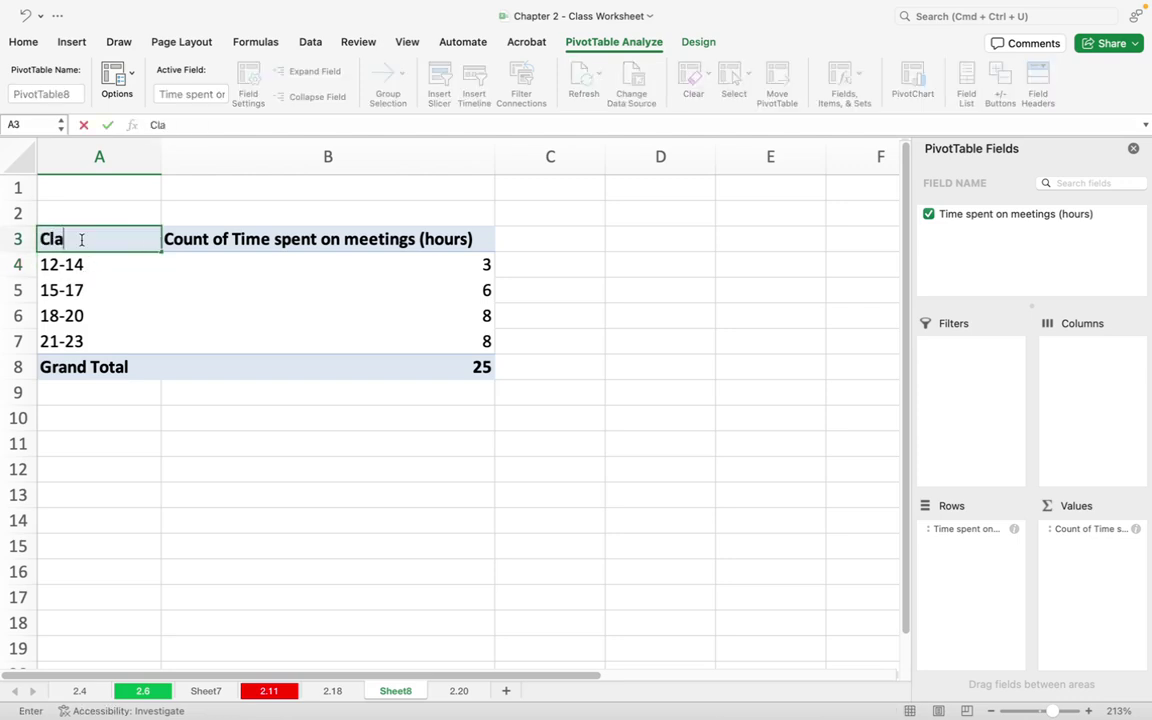
{"action": "type", "text": "sses"}
{"action": "left_click", "coordinate": [233, 245]}
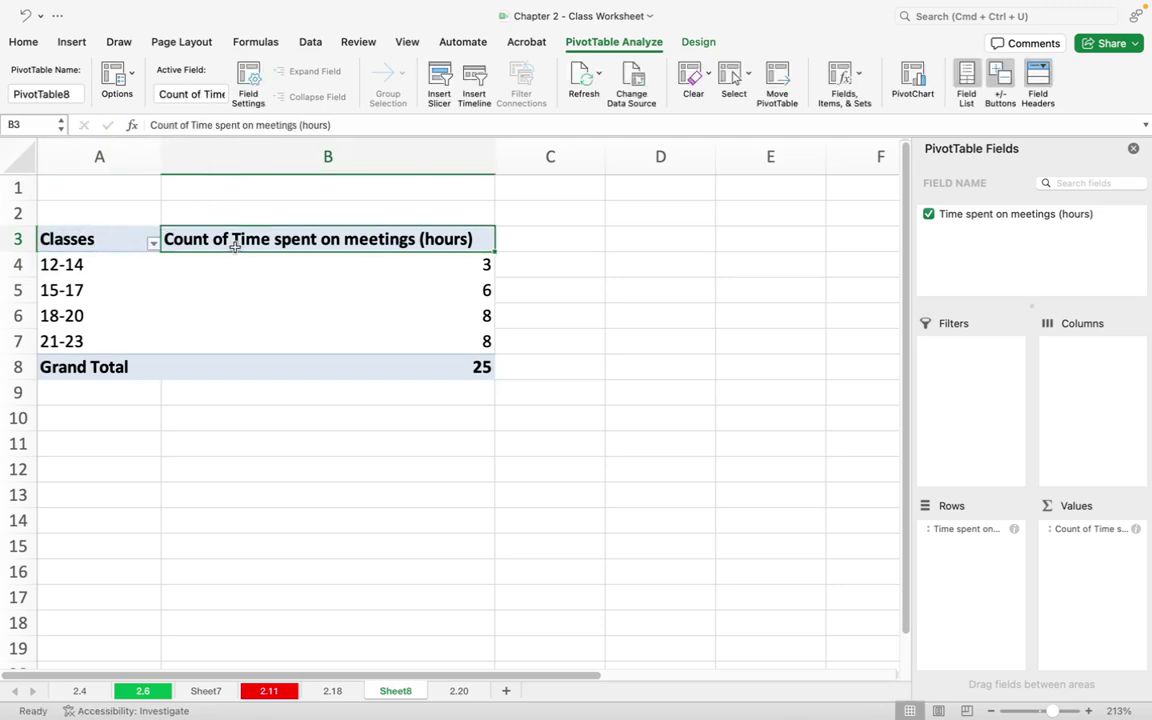
{"action": "type", "text": "Frequency"}
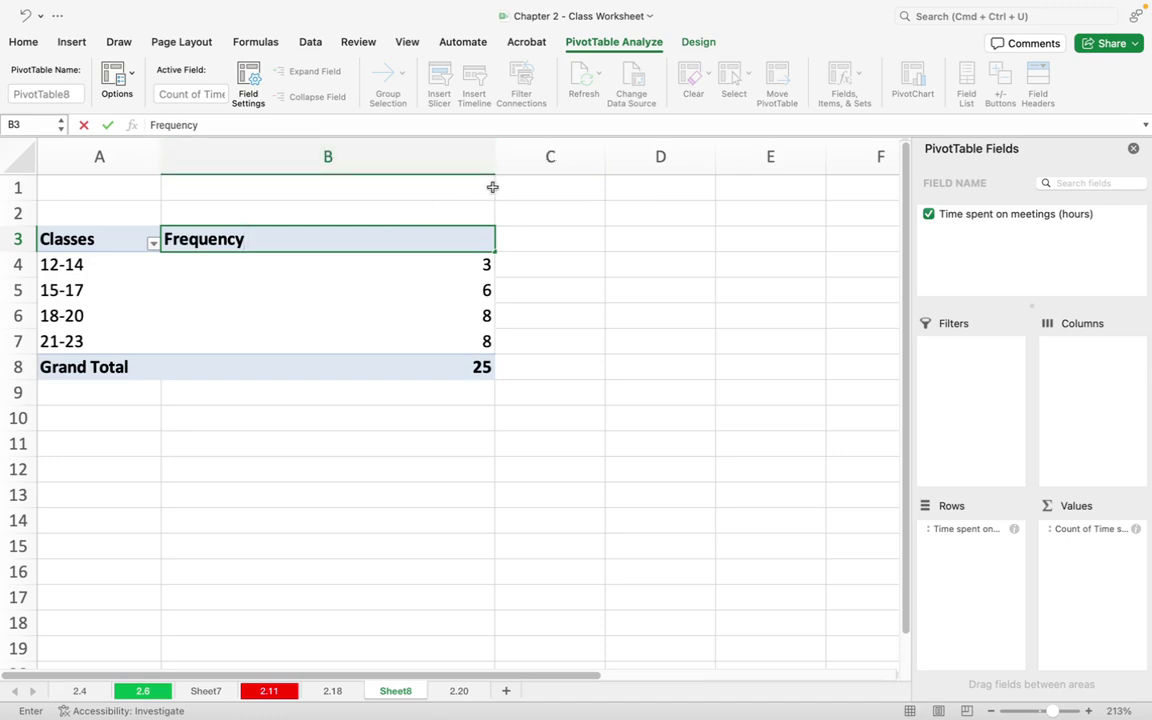
- Narrow the Frequency column to better fit its contents
{"action": "left_click", "coordinate": [491, 155]}
{"action": "left_click_drag", "start_coordinate": [494, 153], "coordinate": [358, 156]}
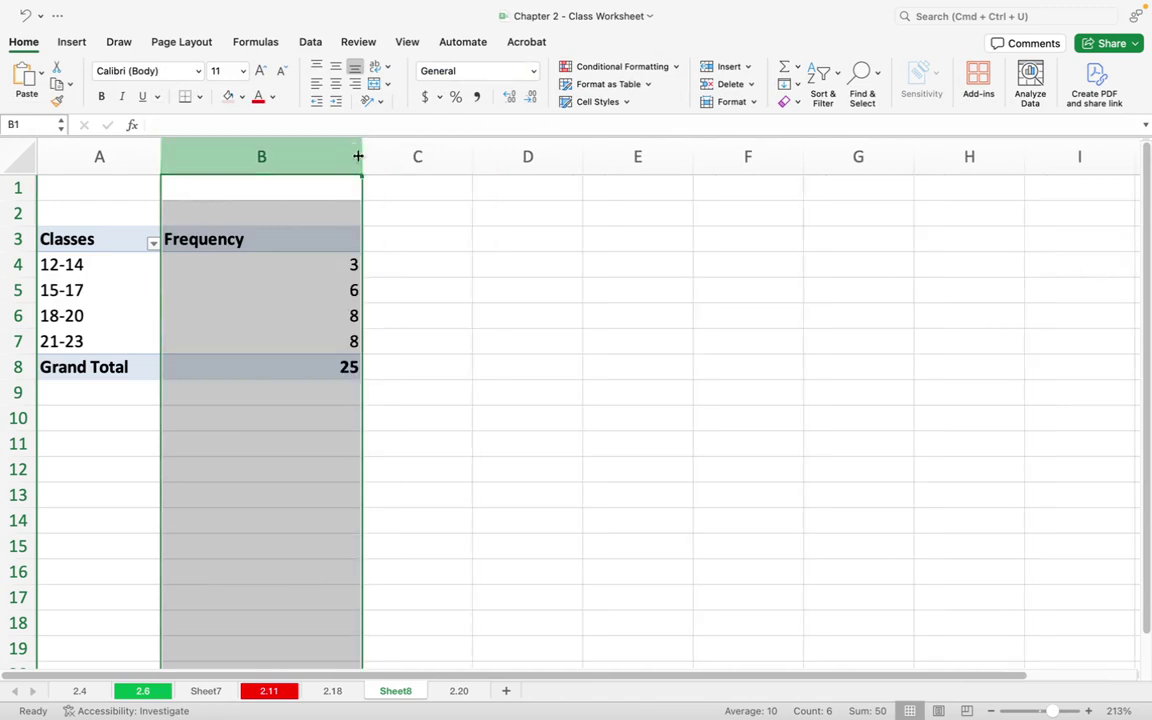
{"action": "left_click", "coordinate": [407, 366]}
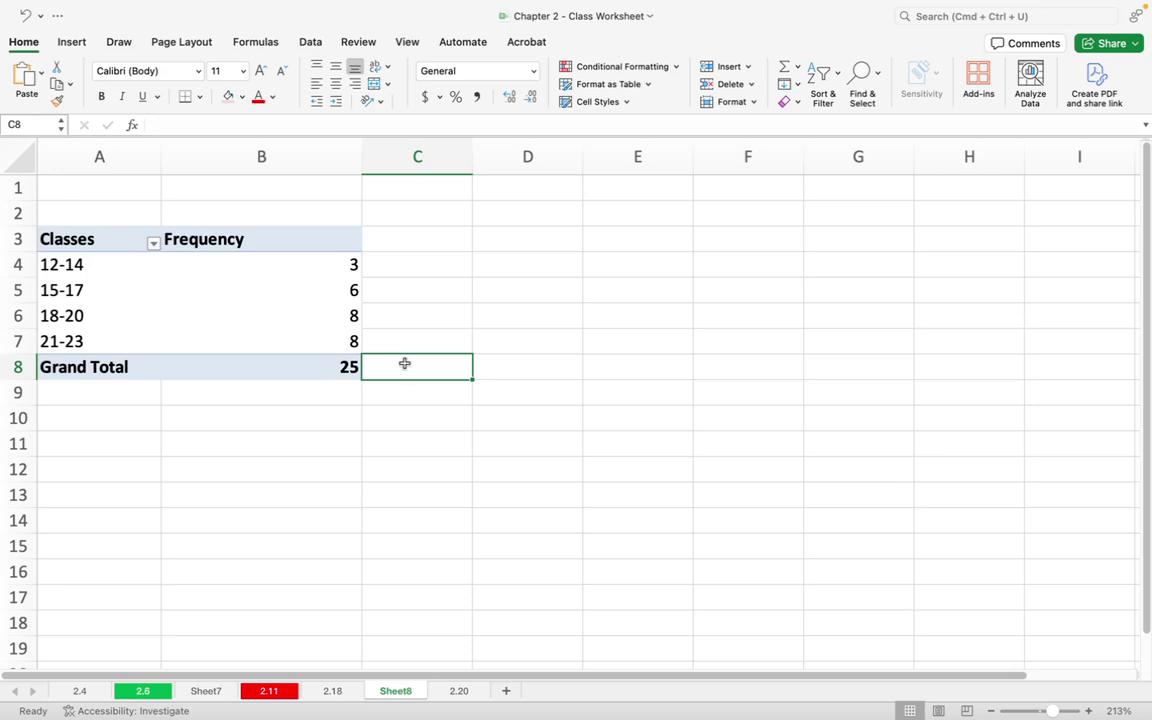
- Check the task list on sheet 2.20, then add Time spent on meetings (hours) to the Sheet8 PivotTable's values a second time
{"action": "left_click", "coordinate": [459, 691]}
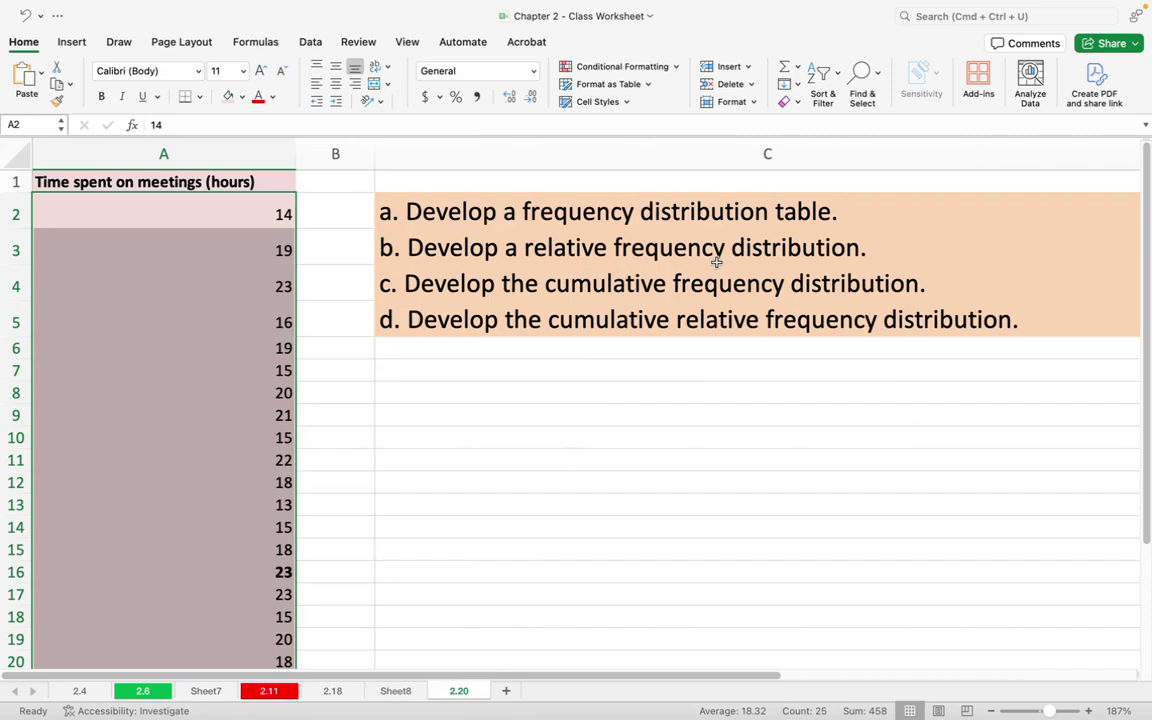
{"action": "left_click", "coordinate": [395, 691]}
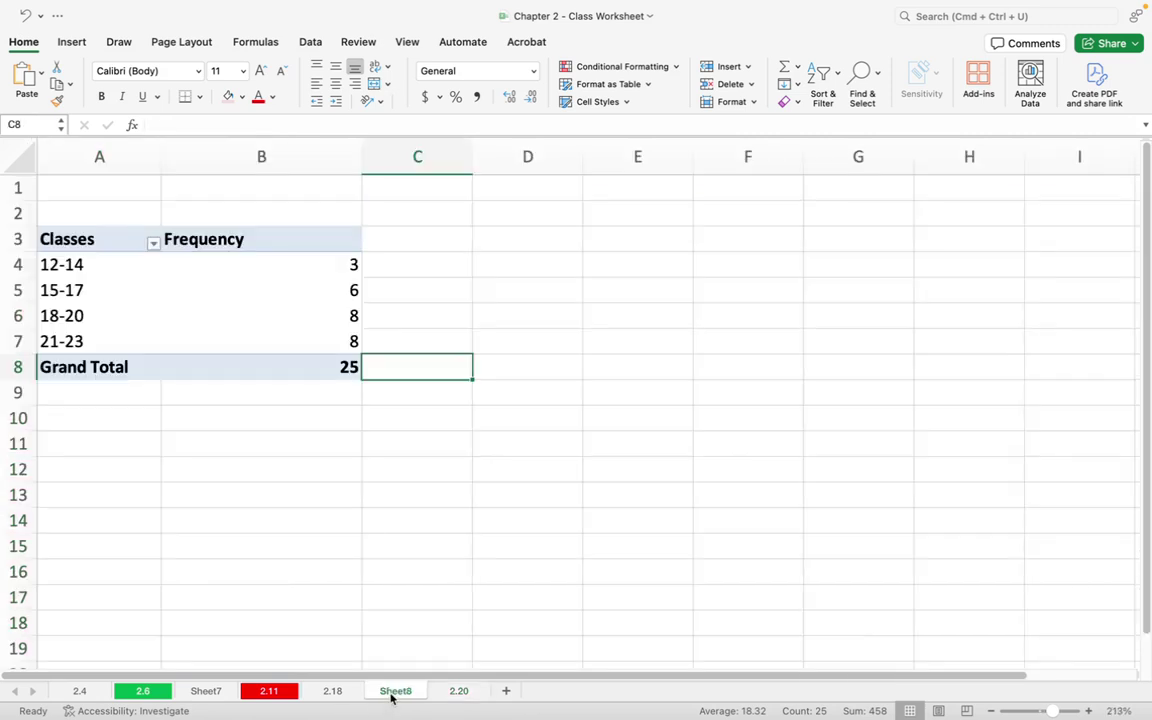
{"action": "left_click", "coordinate": [344, 295]}
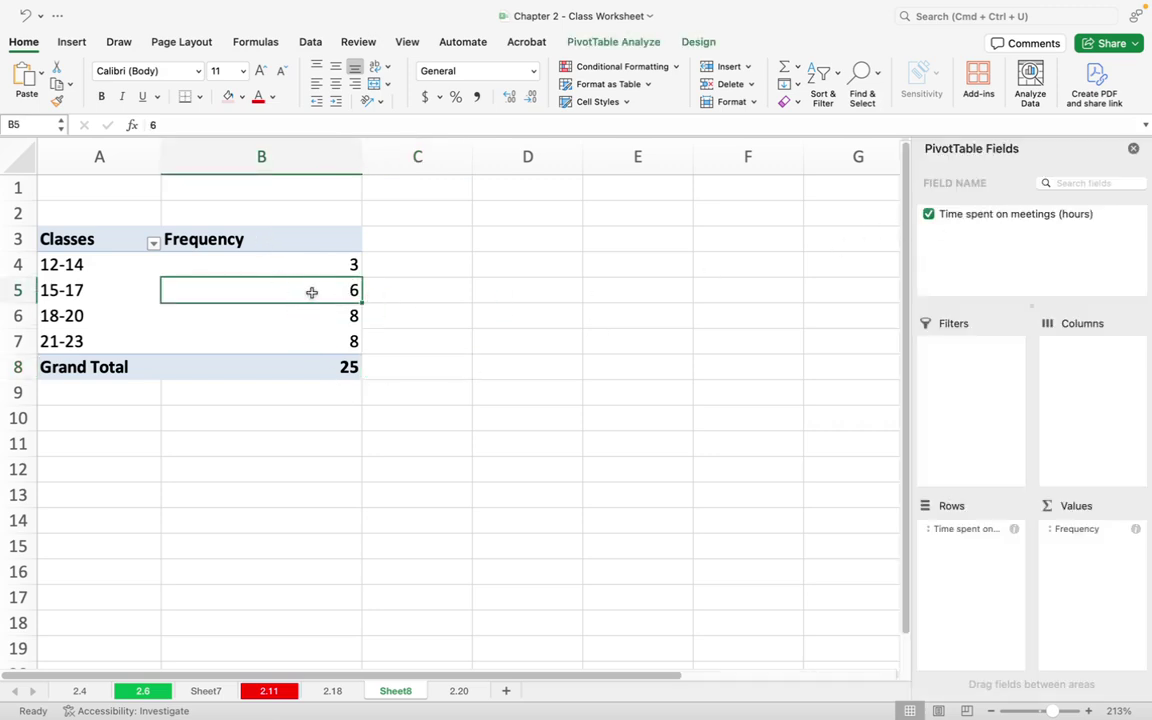
{"action": "left_click", "coordinate": [974, 218]}
{"action": "left_click_drag", "start_coordinate": [974, 218], "coordinate": [1088, 562]}
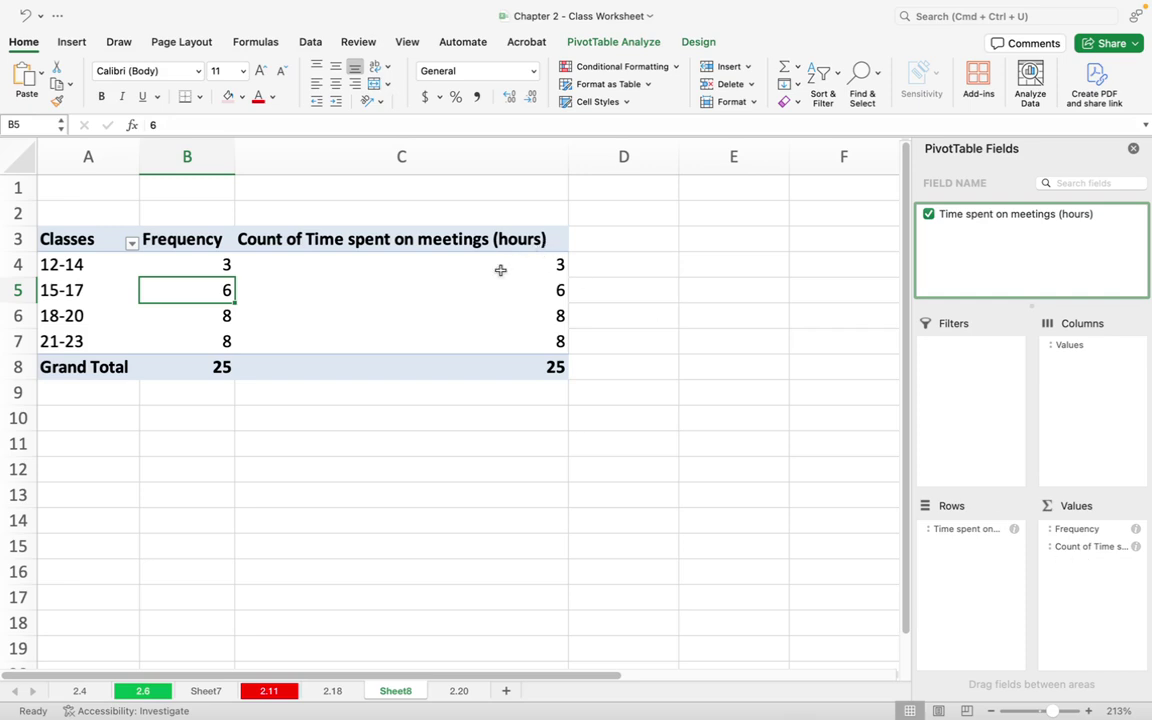
- Rename the second count column as Relative Frequency and show its values as % of Grand Total
{"action": "left_click", "coordinate": [324, 243]}
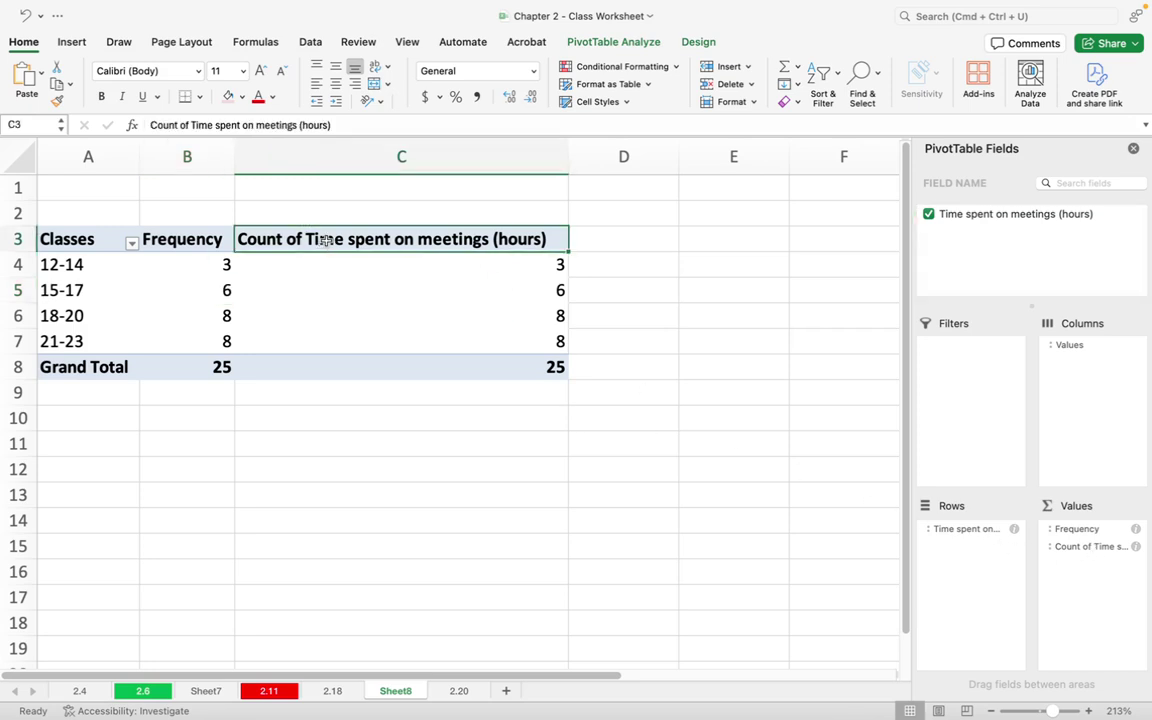
{"action": "type", "text": "Relat"}
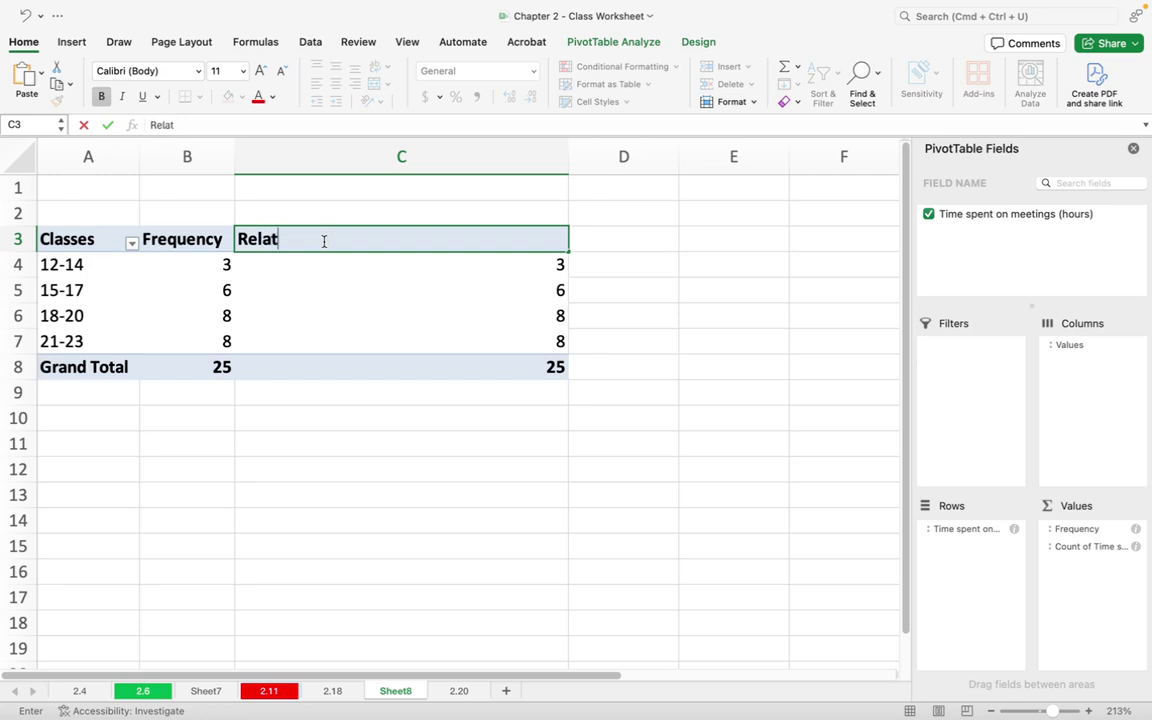
{"action": "type", "text": "ive Frequency"}
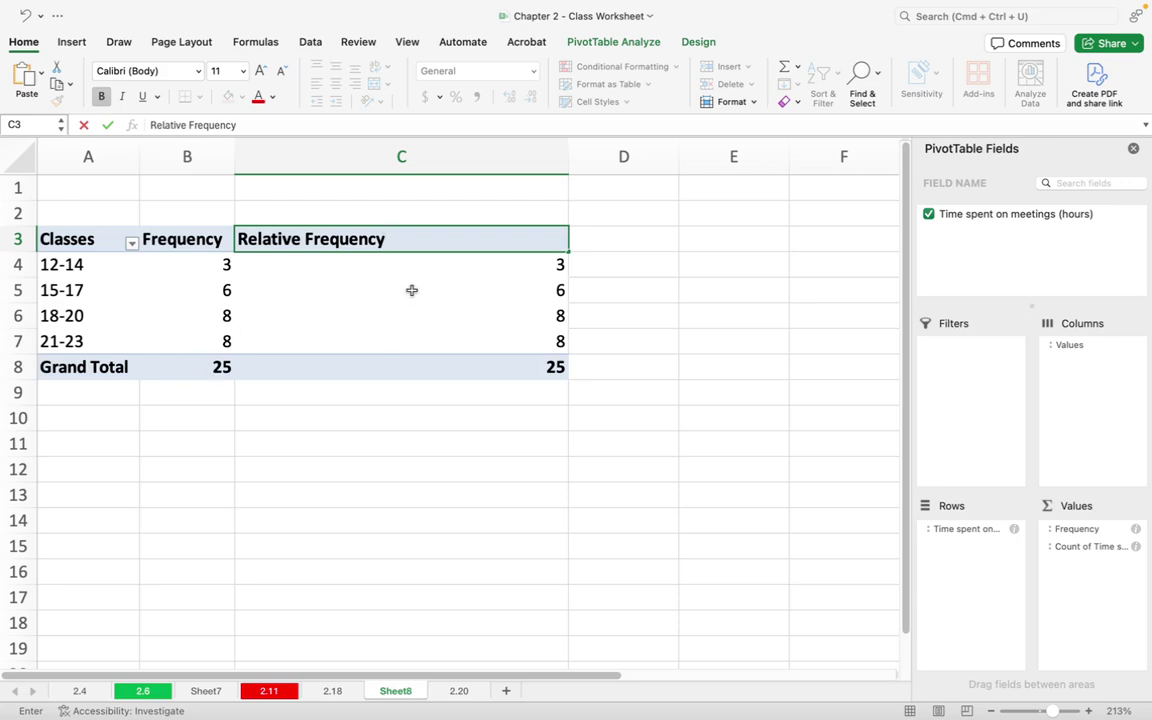
{"action": "right_click", "coordinate": [516, 293]}
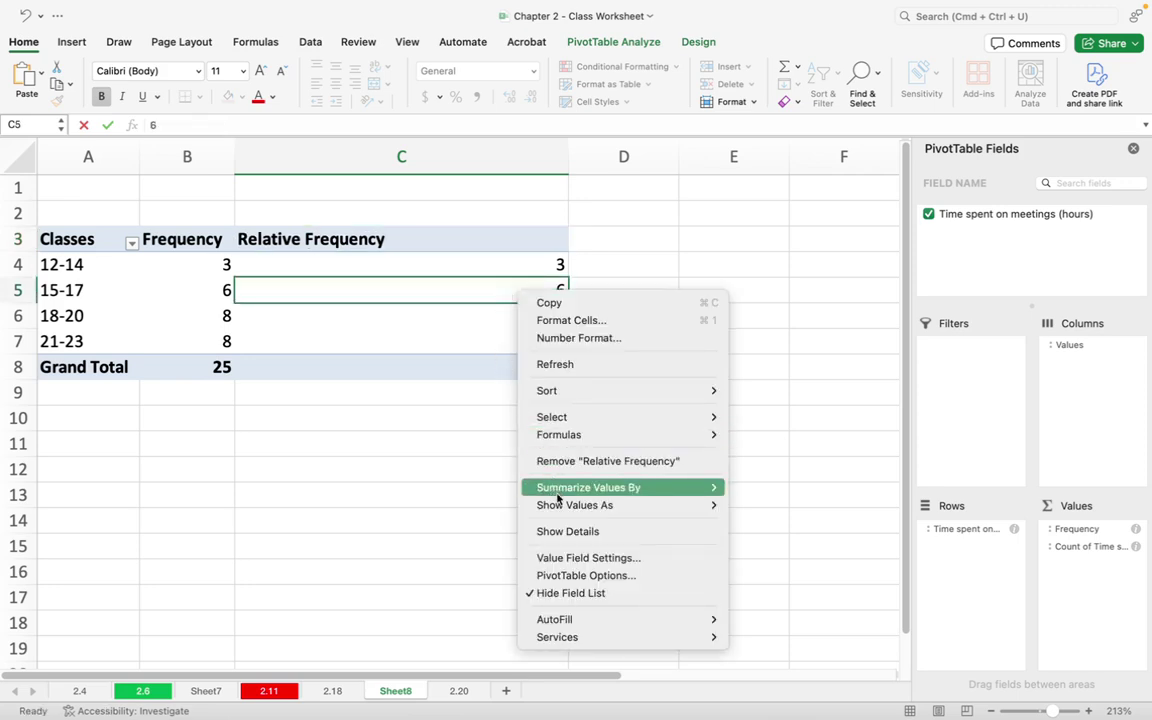
{"action": "mouse_move", "coordinate": [561, 510]}
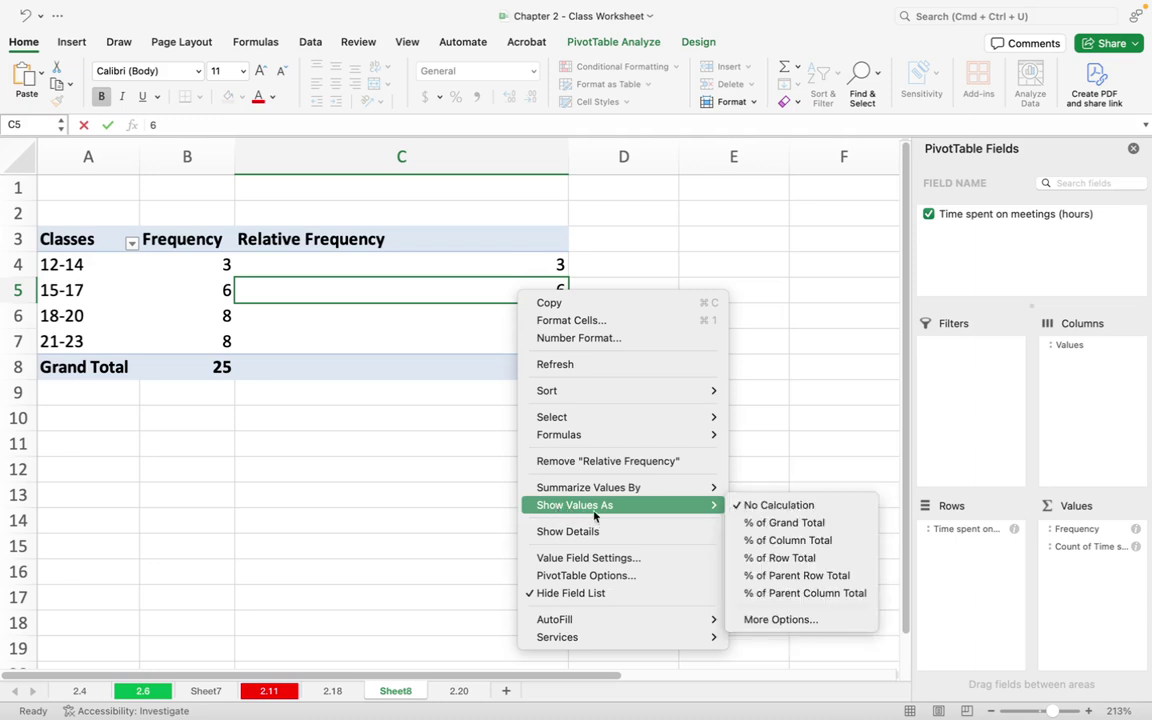
{"action": "left_click", "coordinate": [755, 524]}
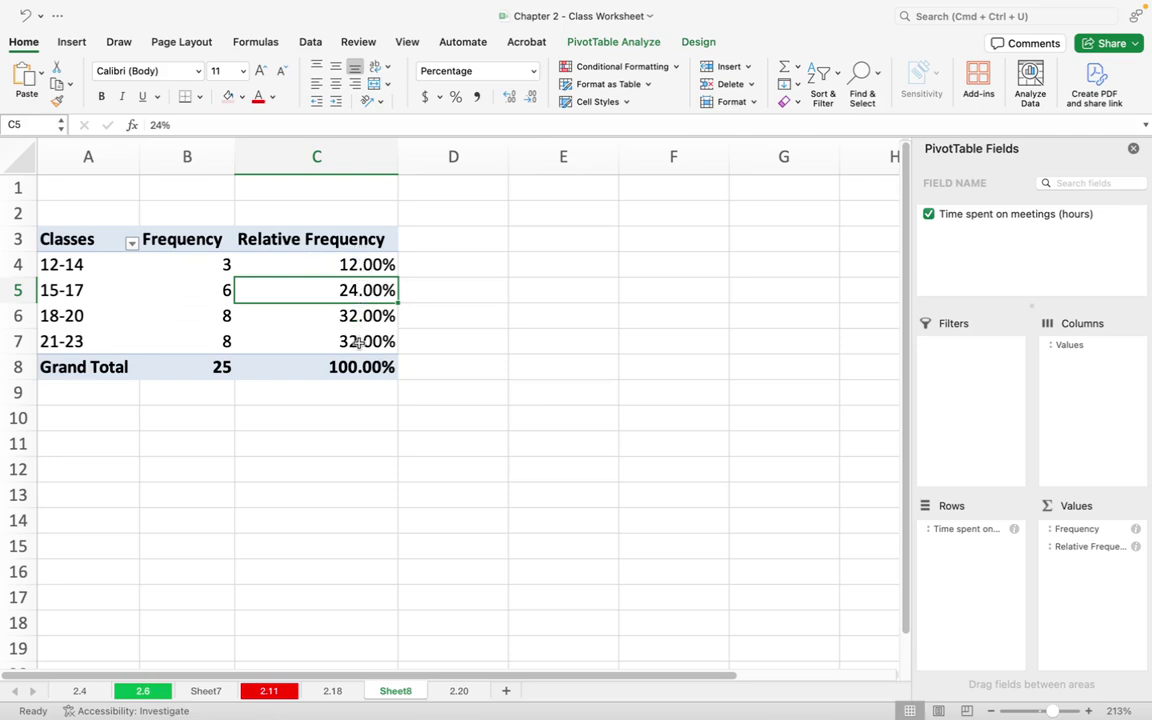
- Format the Relative Frequency column with the Number format
{"action": "left_click", "coordinate": [339, 160]}
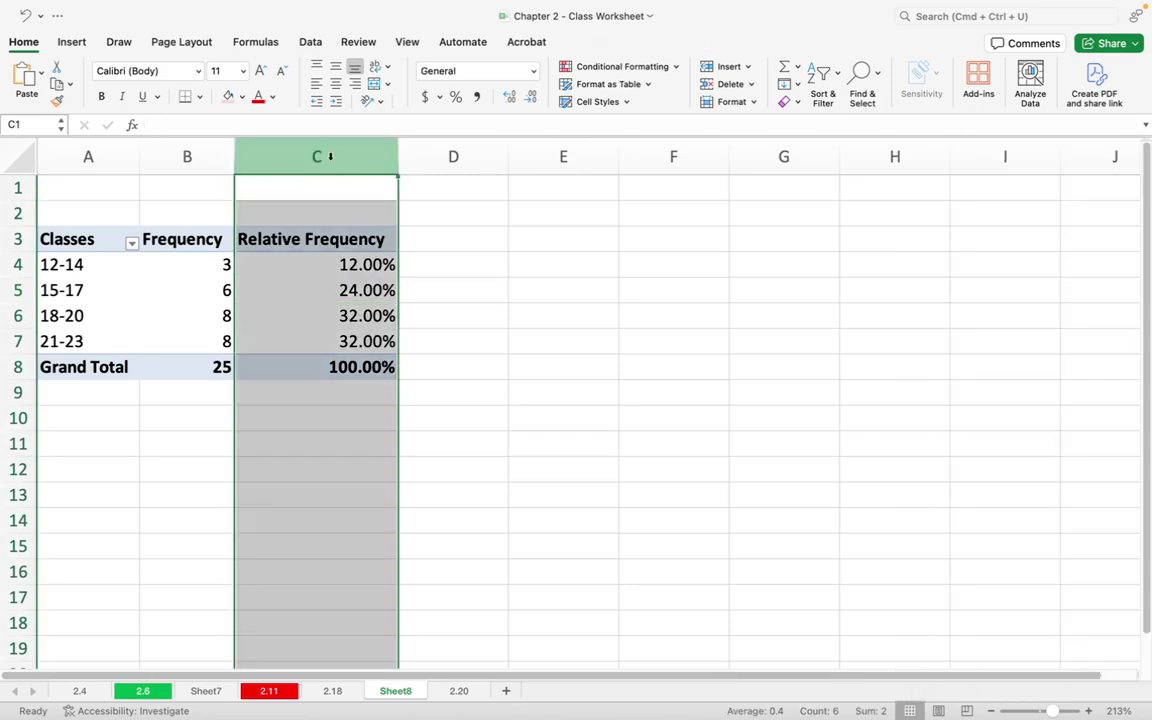
{"action": "left_click", "coordinate": [533, 71]}
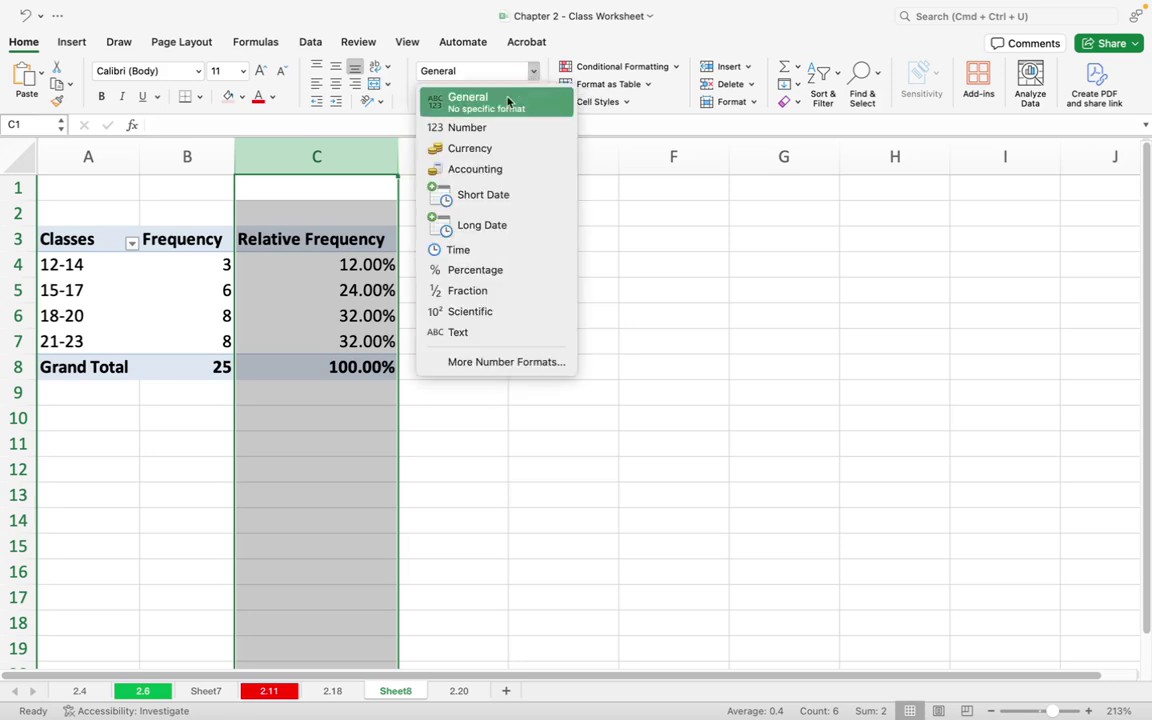
{"action": "left_click", "coordinate": [479, 130]}
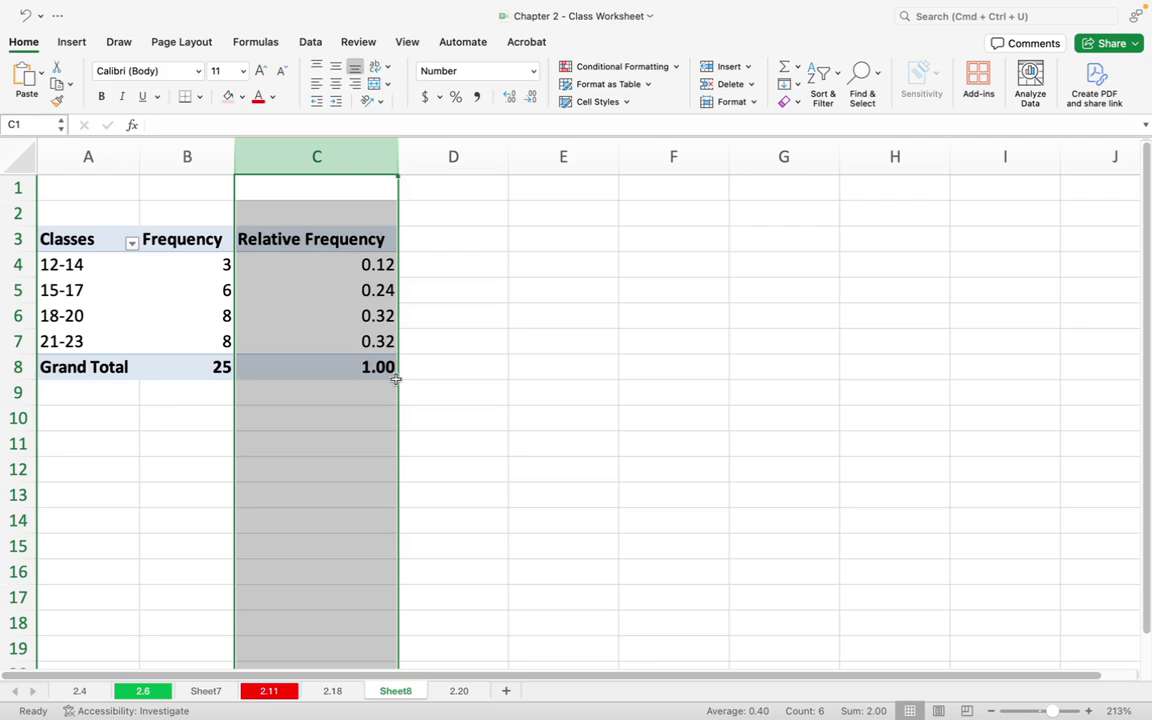
- Check the task list on sheet 2.20, then add Time spent on meetings (hours) to the Sheet8 PivotTable's values a third time
{"action": "left_click", "coordinate": [459, 691]}
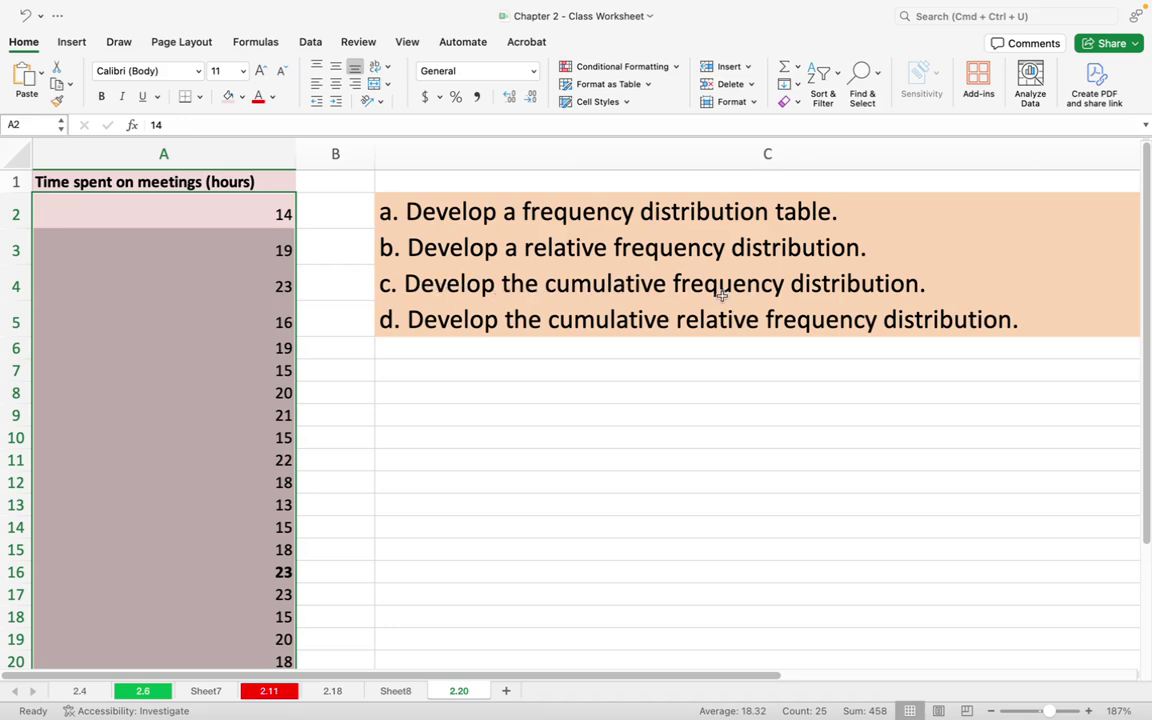
{"action": "left_click", "coordinate": [409, 693]}
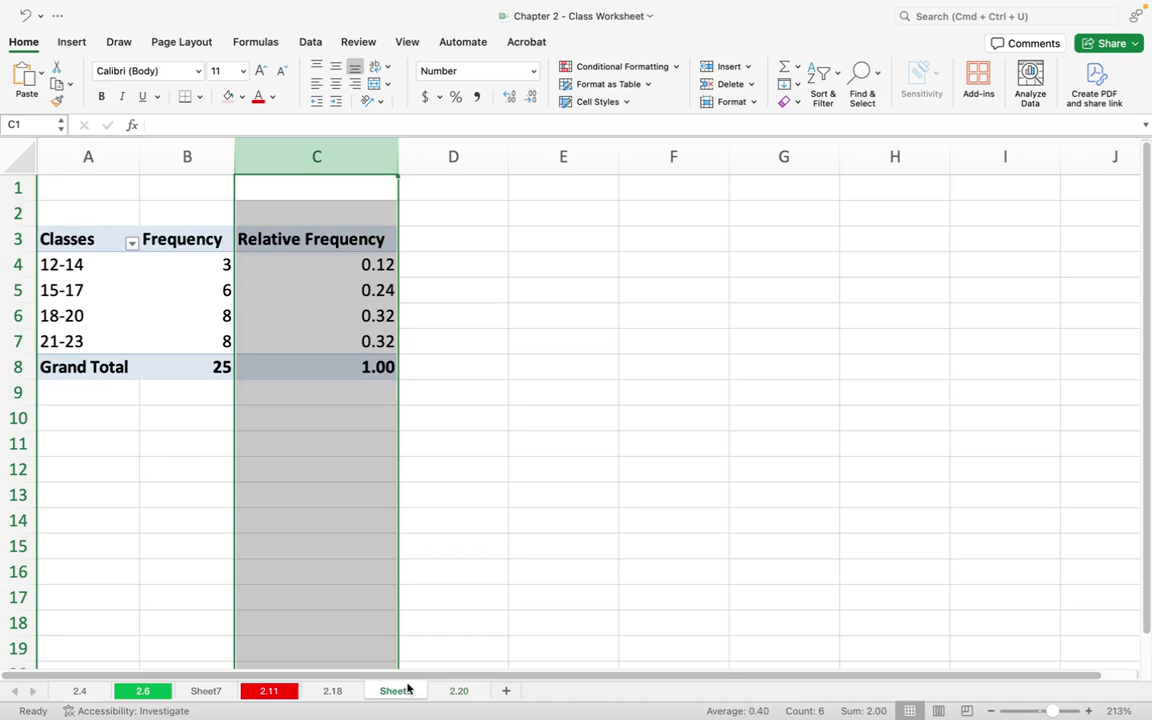
{"action": "left_click", "coordinate": [327, 296]}
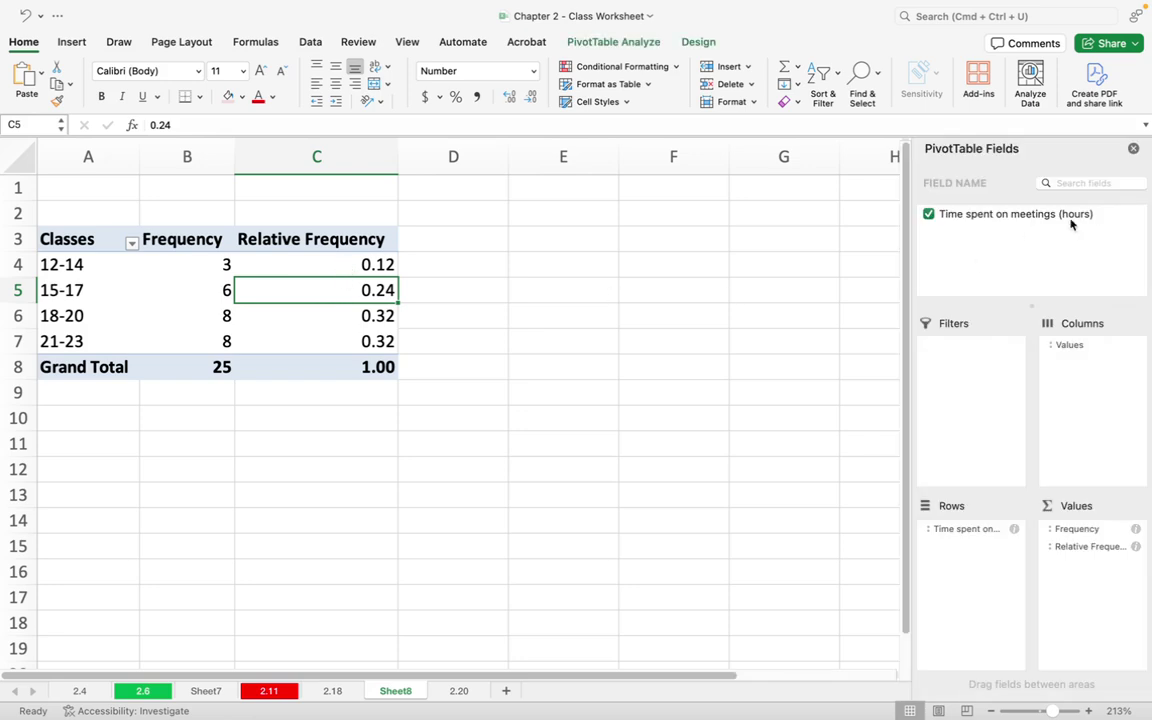
{"action": "left_click_drag", "start_coordinate": [972, 219], "coordinate": [1093, 568]}
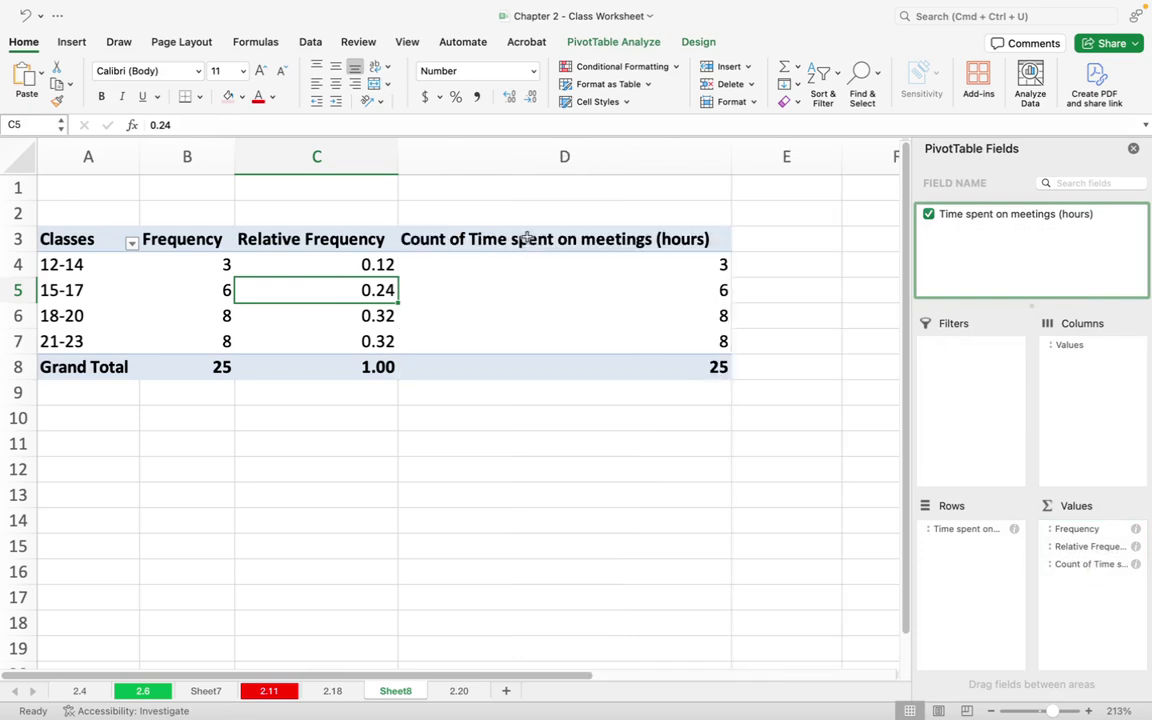
- Show the new count column's values as Running Total In, using the Time spent on meetings base field
{"action": "right_click", "coordinate": [693, 295]}
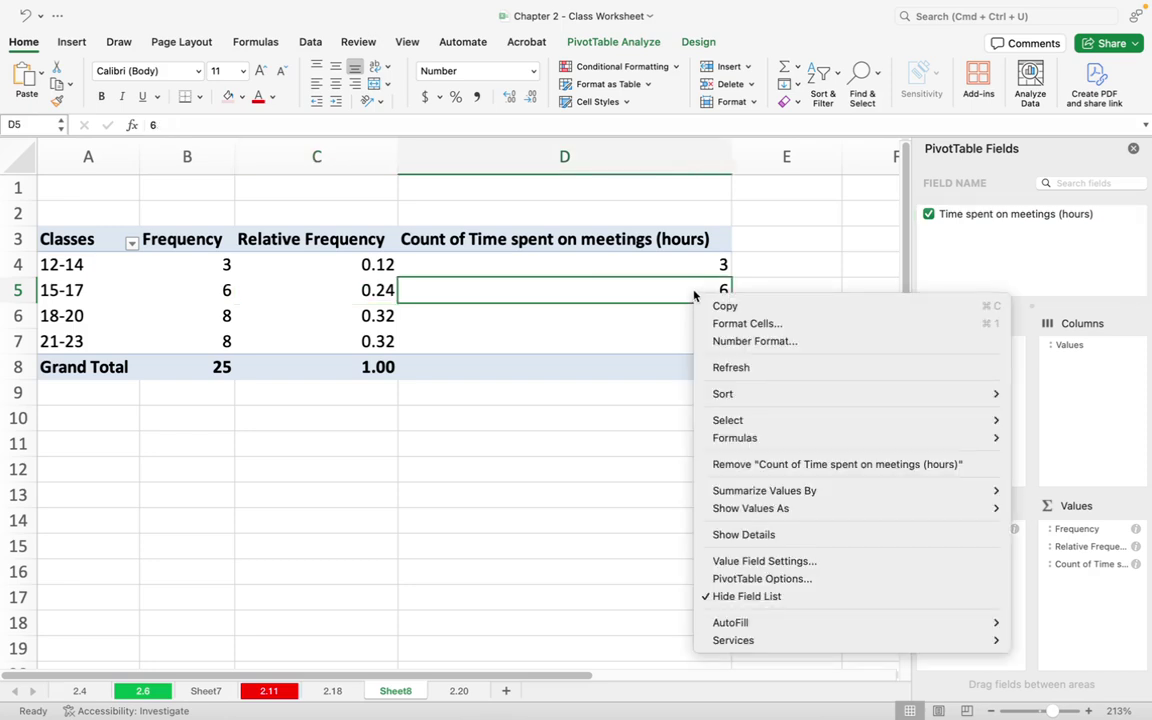
{"action": "mouse_move", "coordinate": [766, 512]}
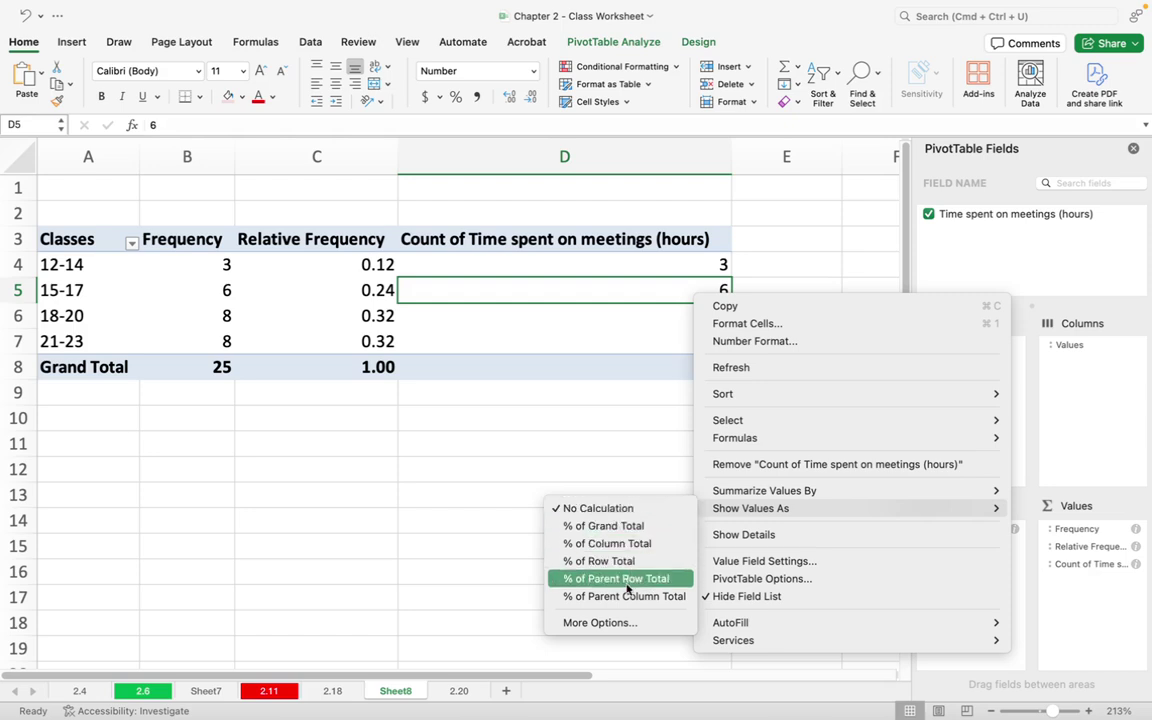
{"action": "left_click", "coordinate": [615, 622]}
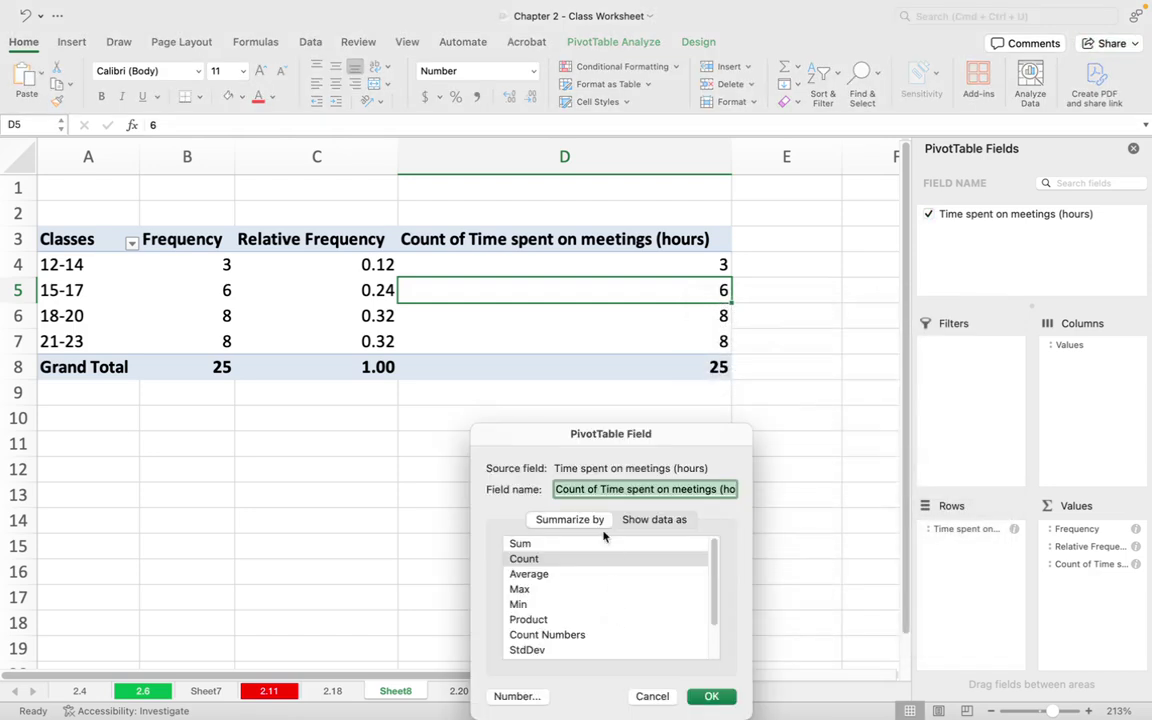
{"action": "left_click_drag", "start_coordinate": [672, 437], "coordinate": [679, 369]}
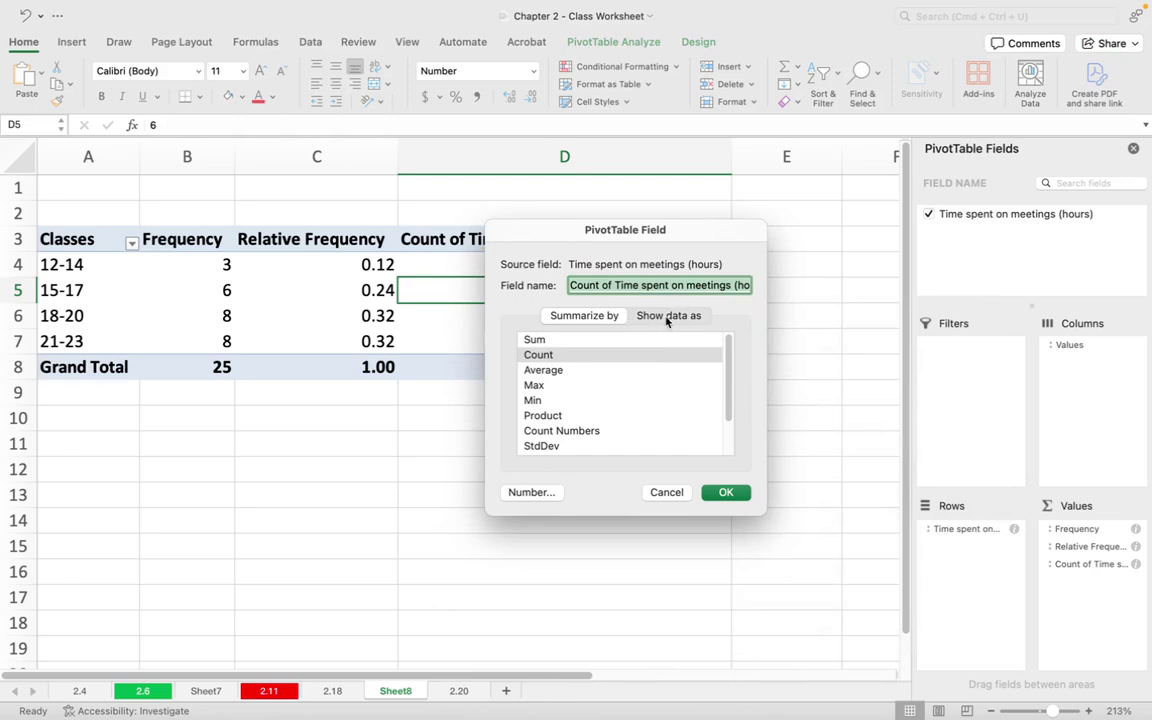
{"action": "left_click", "coordinate": [666, 316]}
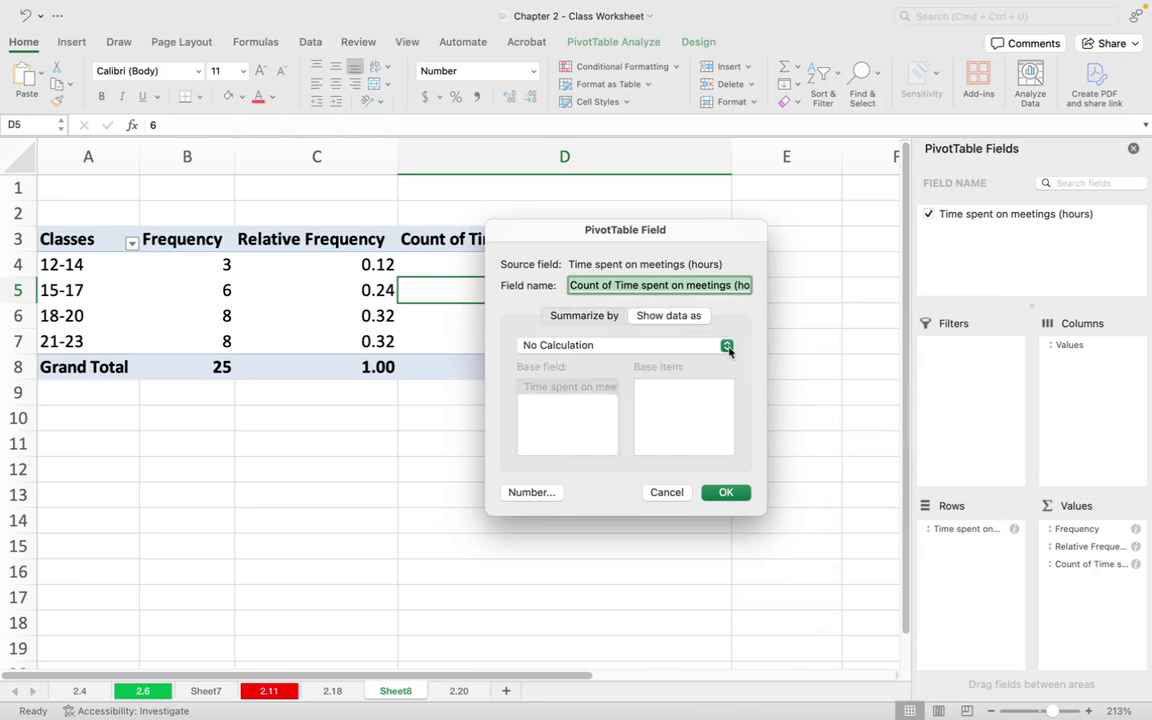
{"action": "left_click", "coordinate": [713, 346]}
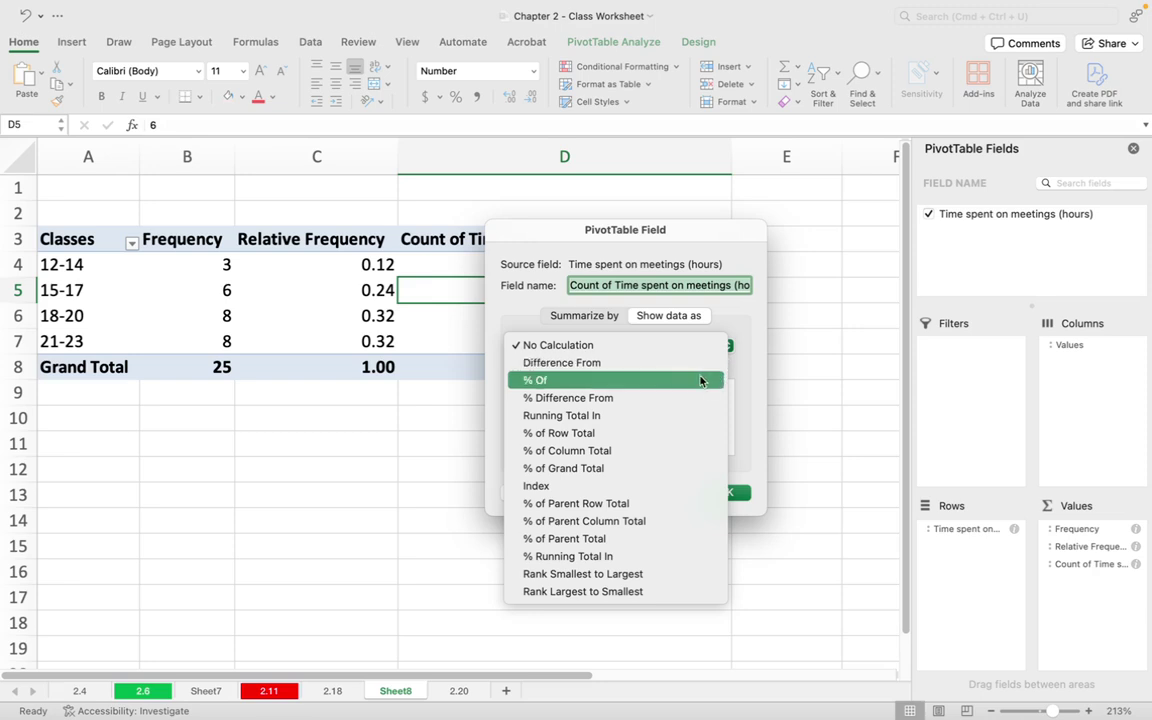
{"action": "left_click", "coordinate": [606, 416]}
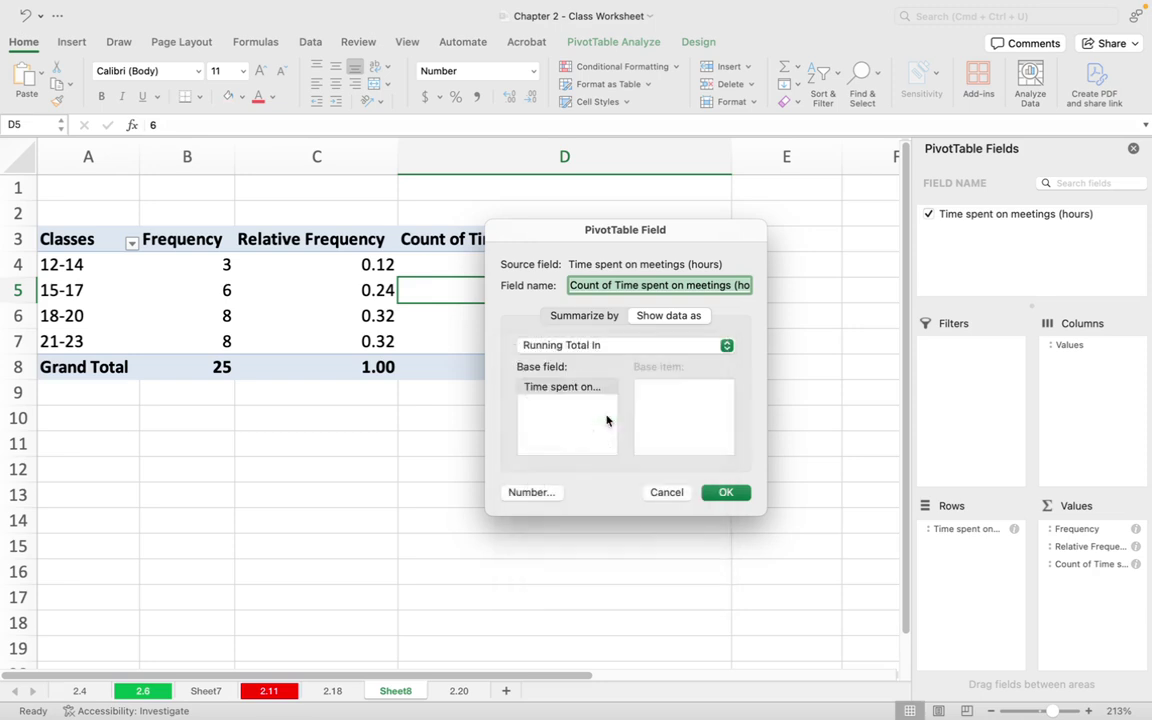
{"action": "left_click", "coordinate": [724, 494]}
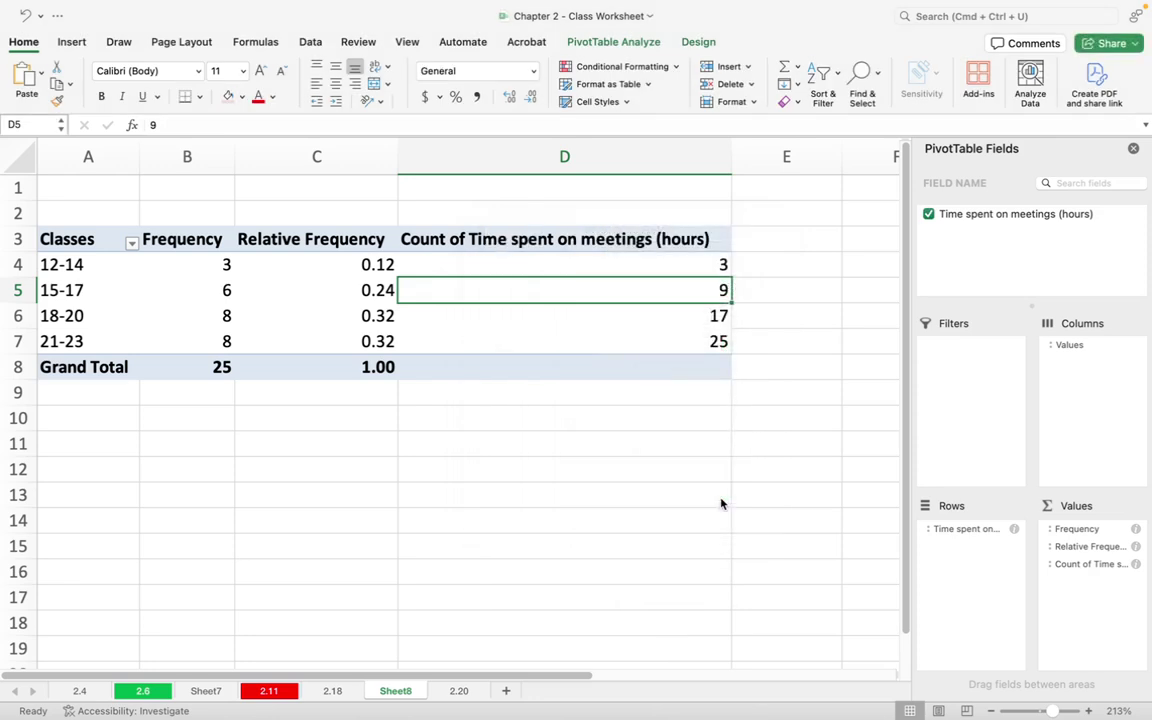
- Rename the running total column's header as Cumulative Frequency
{"action": "left_click", "coordinate": [561, 241]}
{"action": "type", "text": "Cu"}
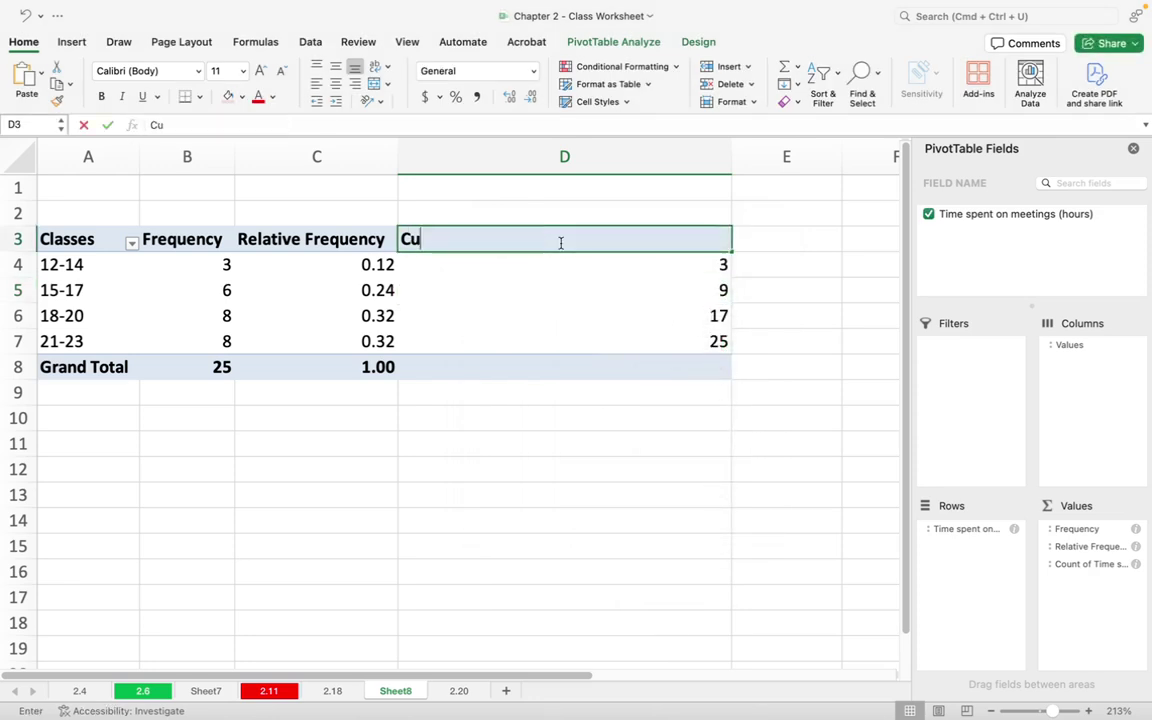
{"action": "type", "text": "mulative Fre"}
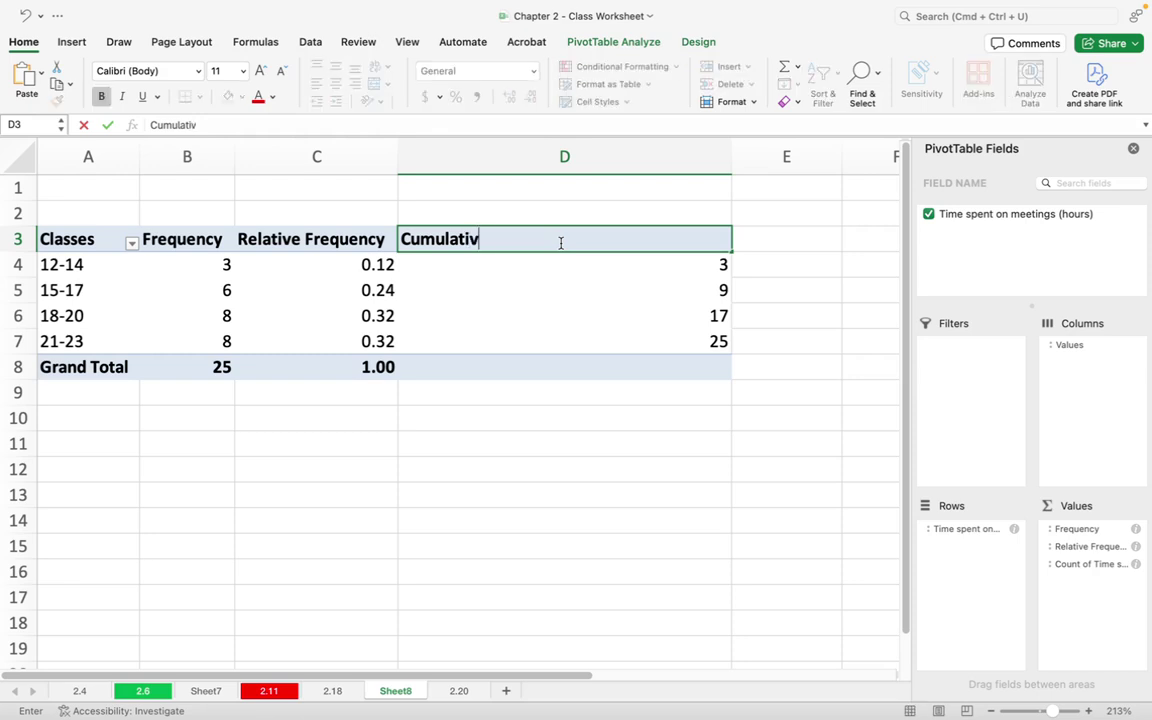
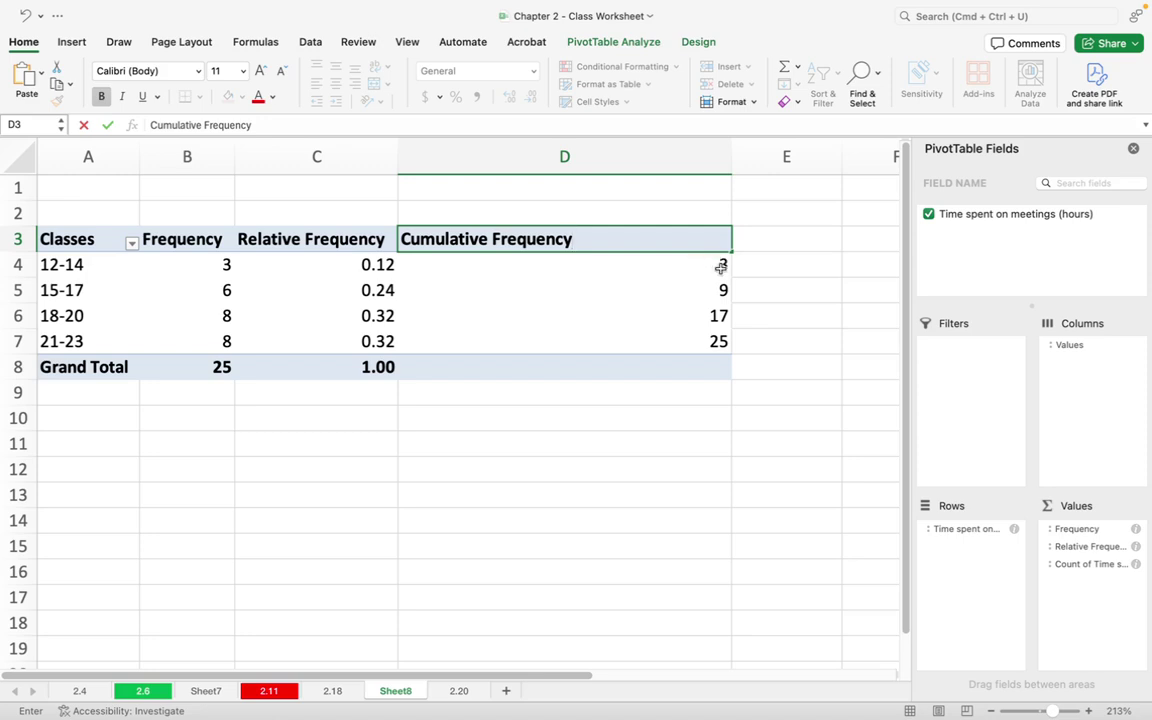
{"action": "left_click", "coordinate": [723, 266]}
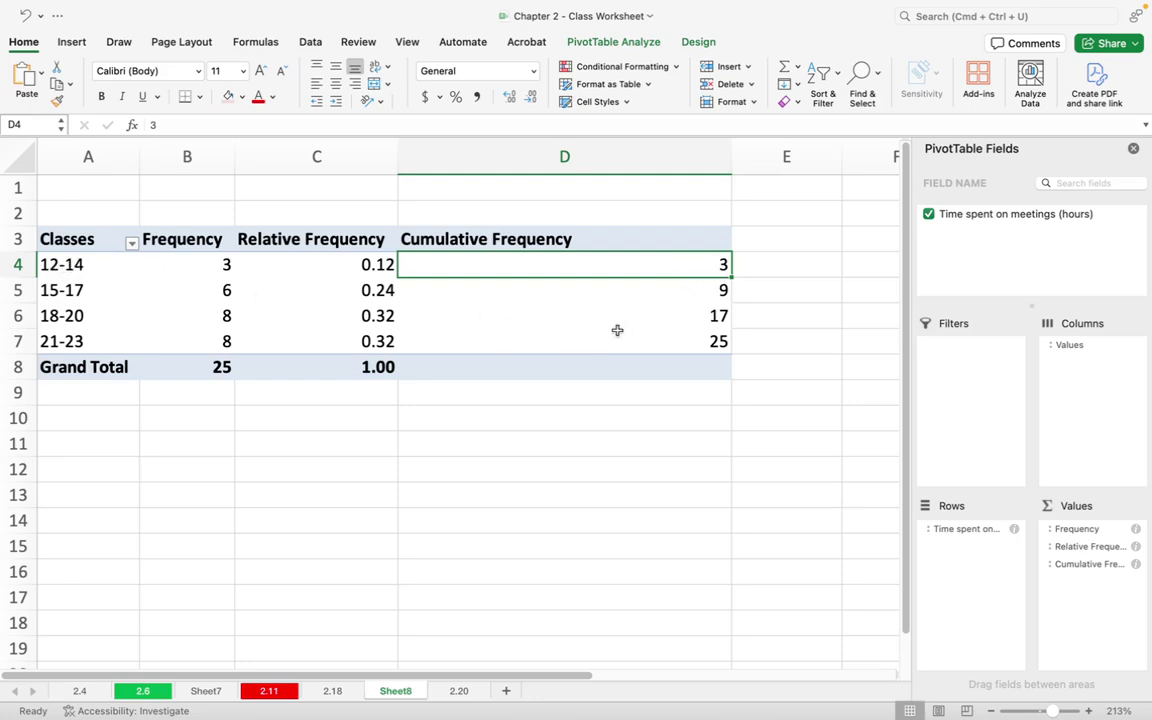
- Examine the cumulative frequencies of the 15-17, 18-20 and 21-23 classes, then check the remaining task on sheet 2.20
{"action": "left_click", "coordinate": [721, 292]}
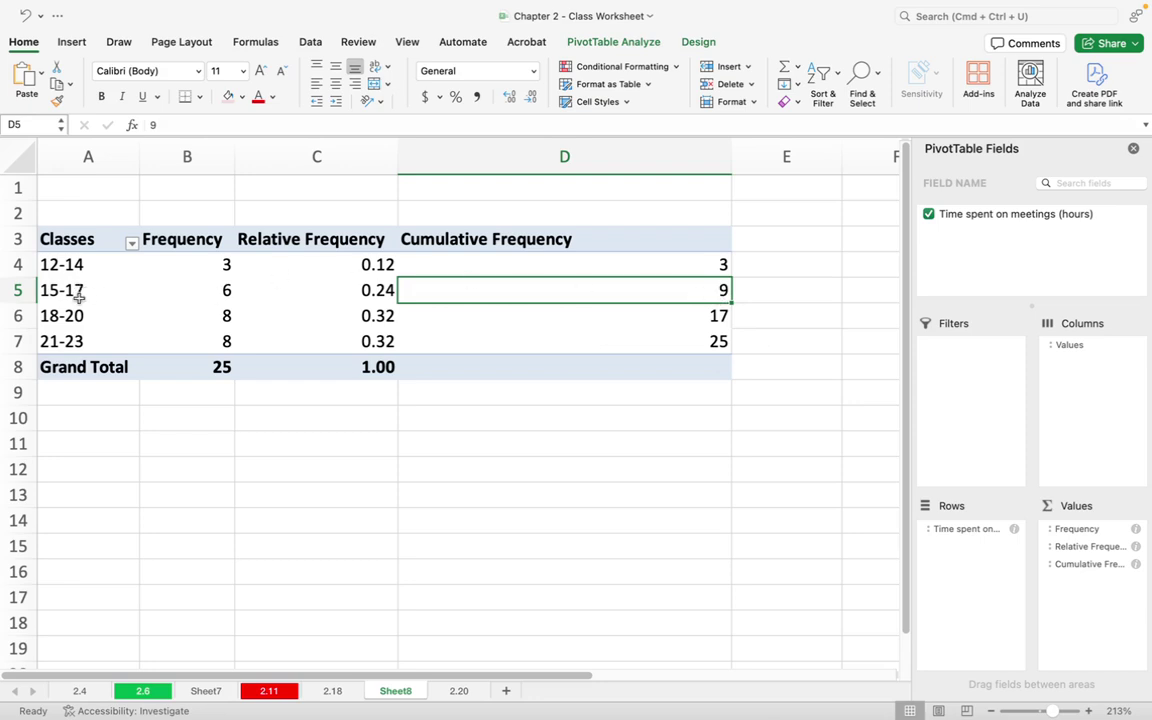
{"action": "left_click", "coordinate": [720, 316]}
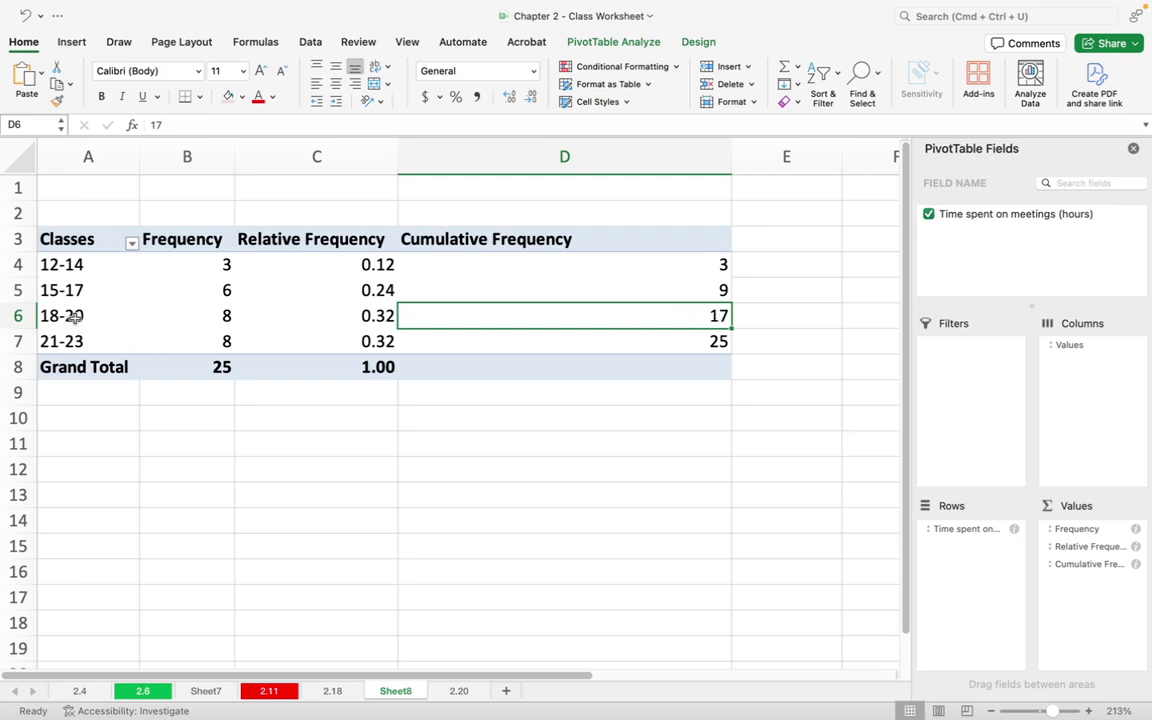
{"action": "left_click", "coordinate": [722, 342]}
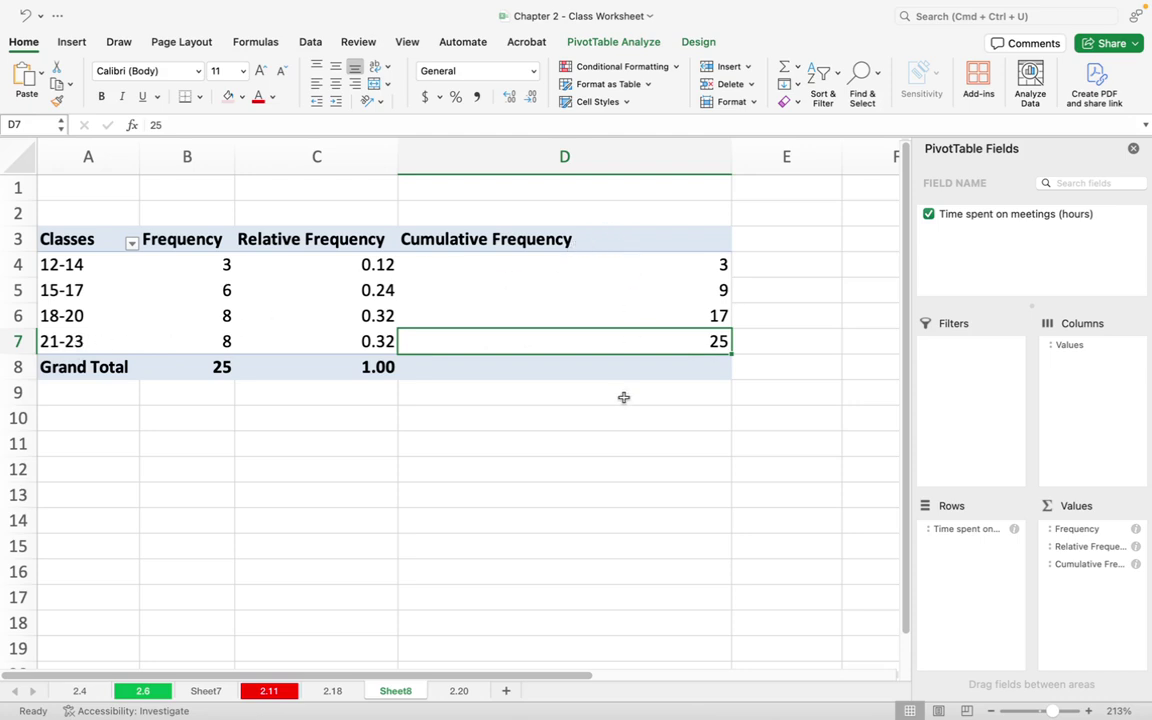
{"action": "left_click", "coordinate": [458, 691]}
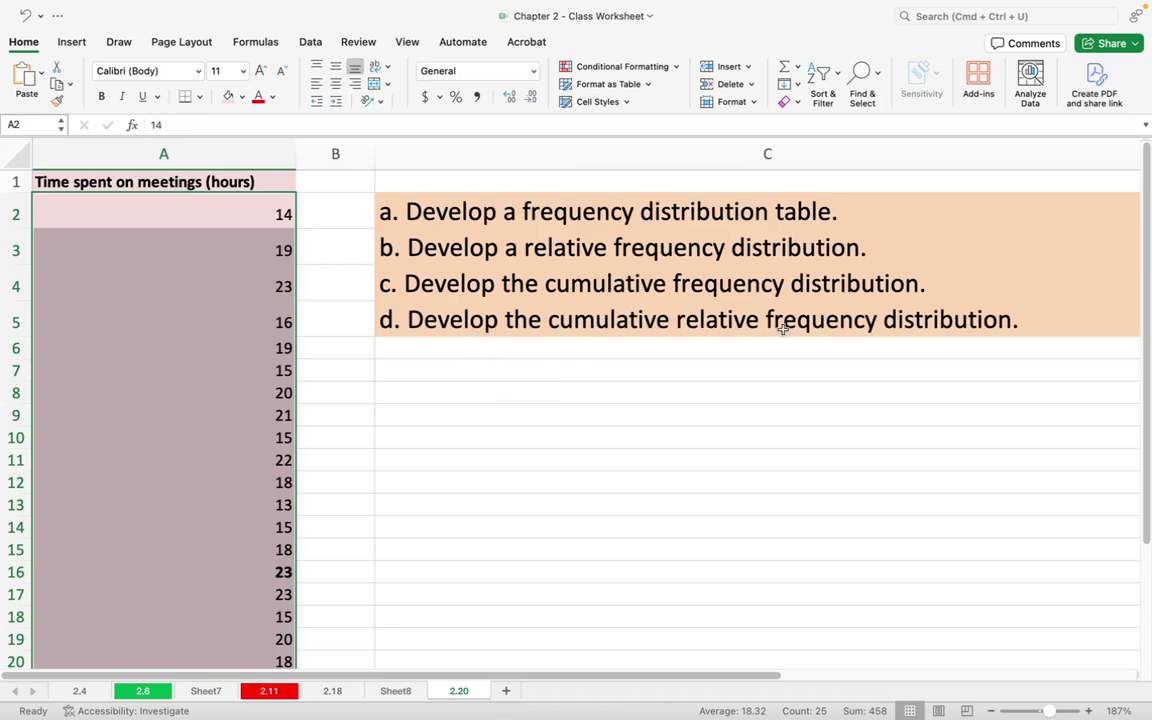
{"action": "left_click", "coordinate": [398, 692]}
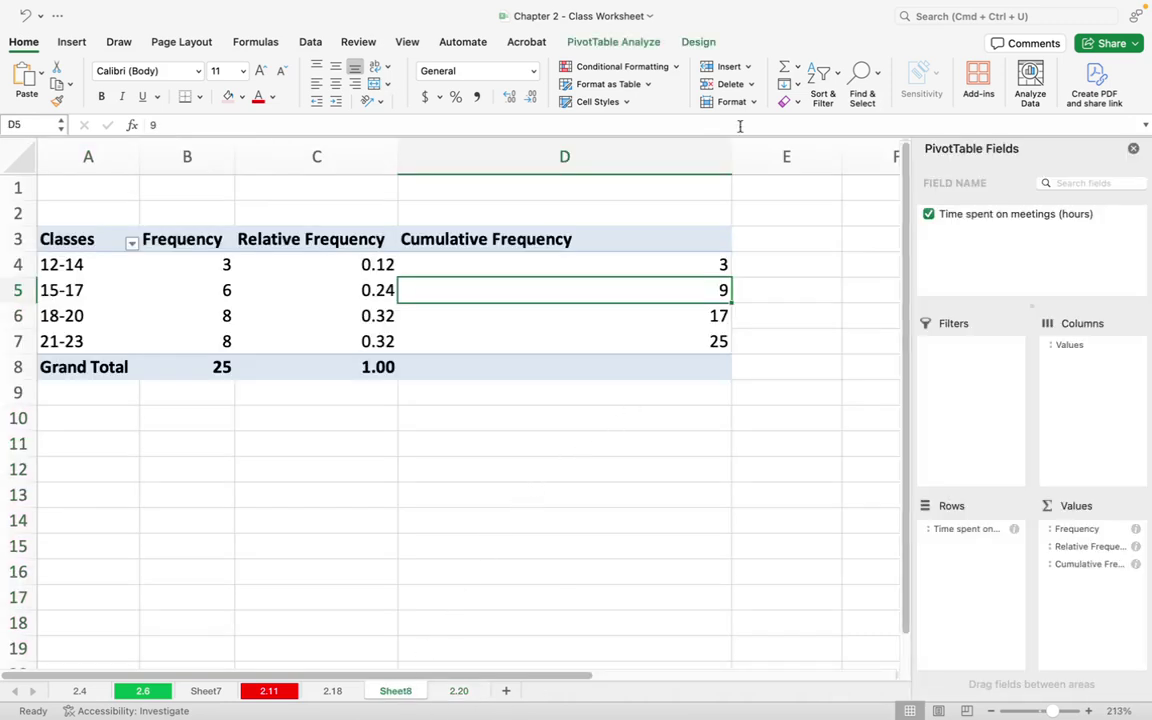
- Narrow the Cumulative Frequency column and add Time spent on meetings (hours) to the PivotTable's values a fourth time
{"action": "left_click_drag", "start_coordinate": [731, 156], "coordinate": [568, 165]}
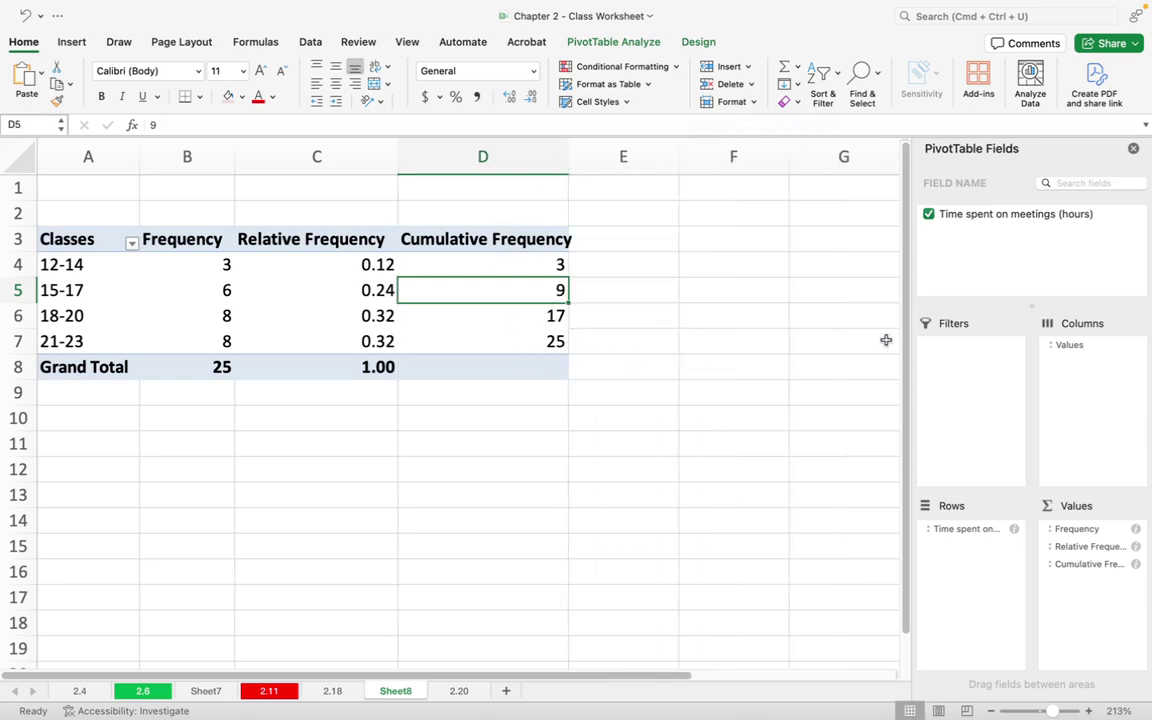
{"action": "left_click_drag", "start_coordinate": [1005, 216], "coordinate": [1088, 590]}
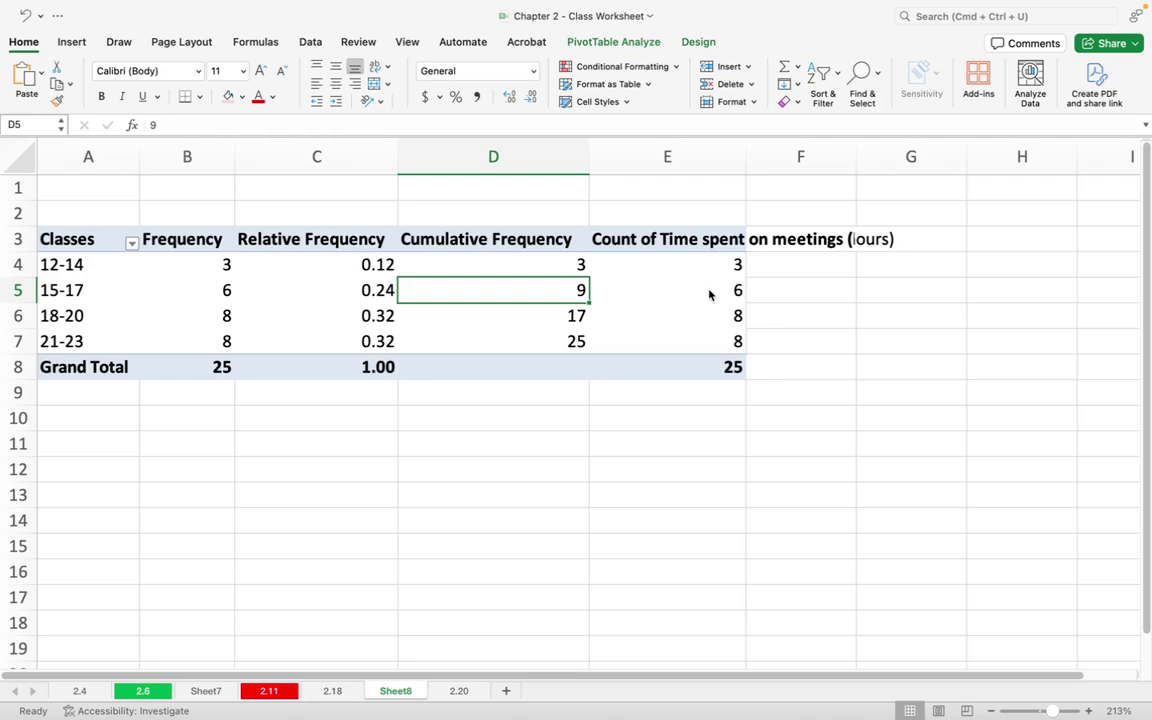
- Show the fourth value column's data as % Running Total In, using the Time spent on meetings base field
{"action": "right_click", "coordinate": [708, 290]}
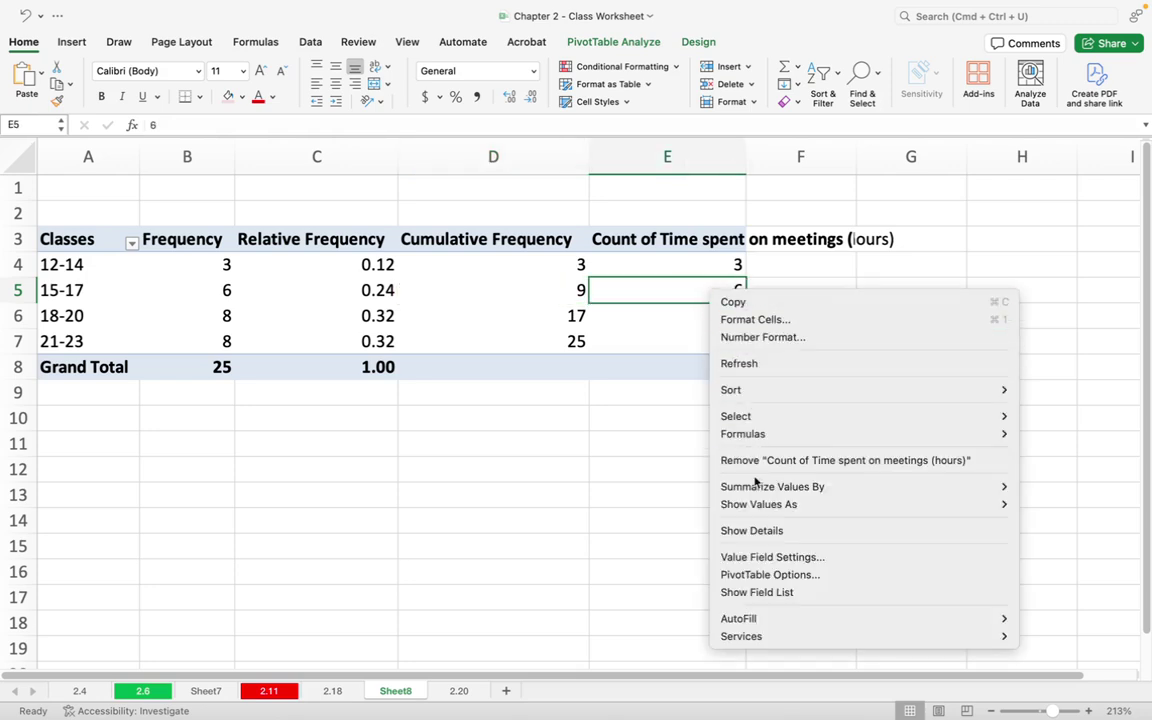
{"action": "mouse_move", "coordinate": [763, 510]}
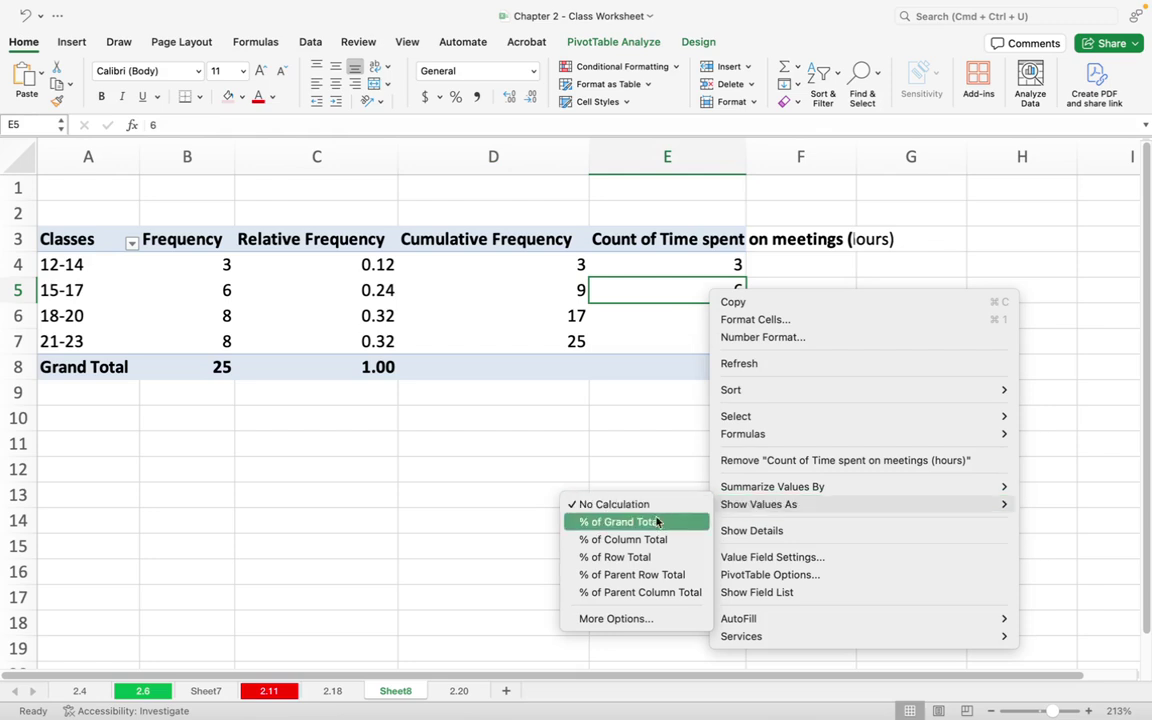
{"action": "left_click", "coordinate": [641, 619]}
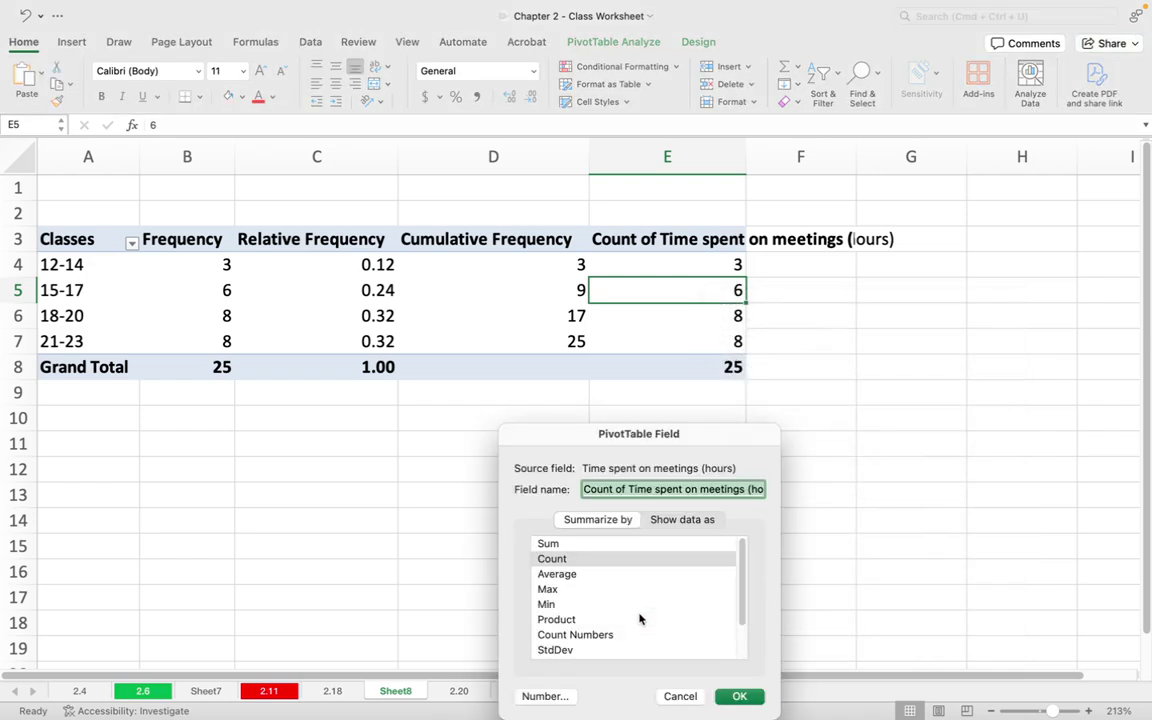
{"action": "left_click_drag", "start_coordinate": [611, 408], "coordinate": [604, 175]}
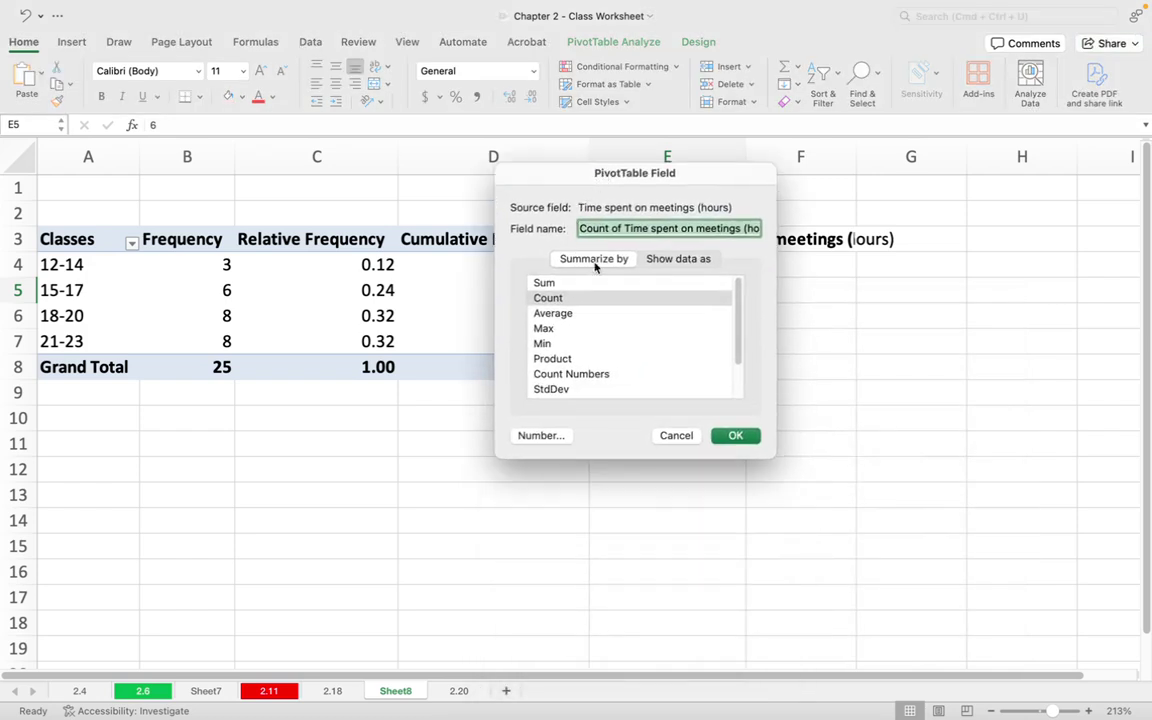
{"action": "left_click", "coordinate": [677, 260]}
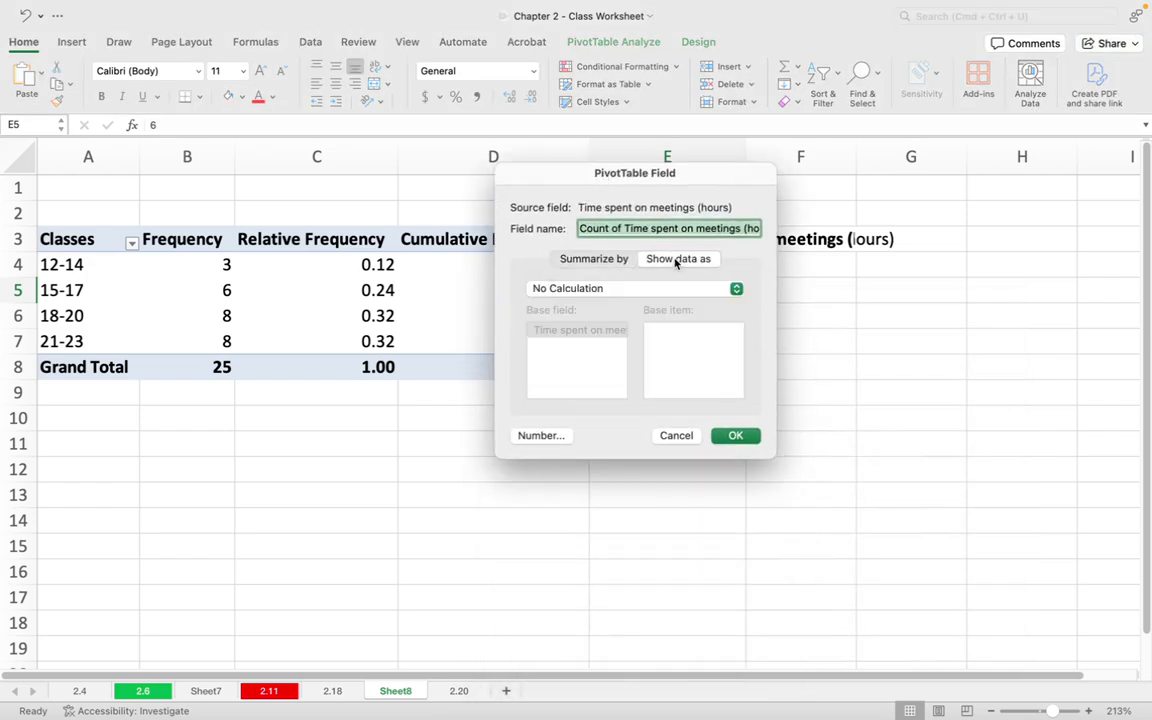
{"action": "left_click", "coordinate": [737, 290]}
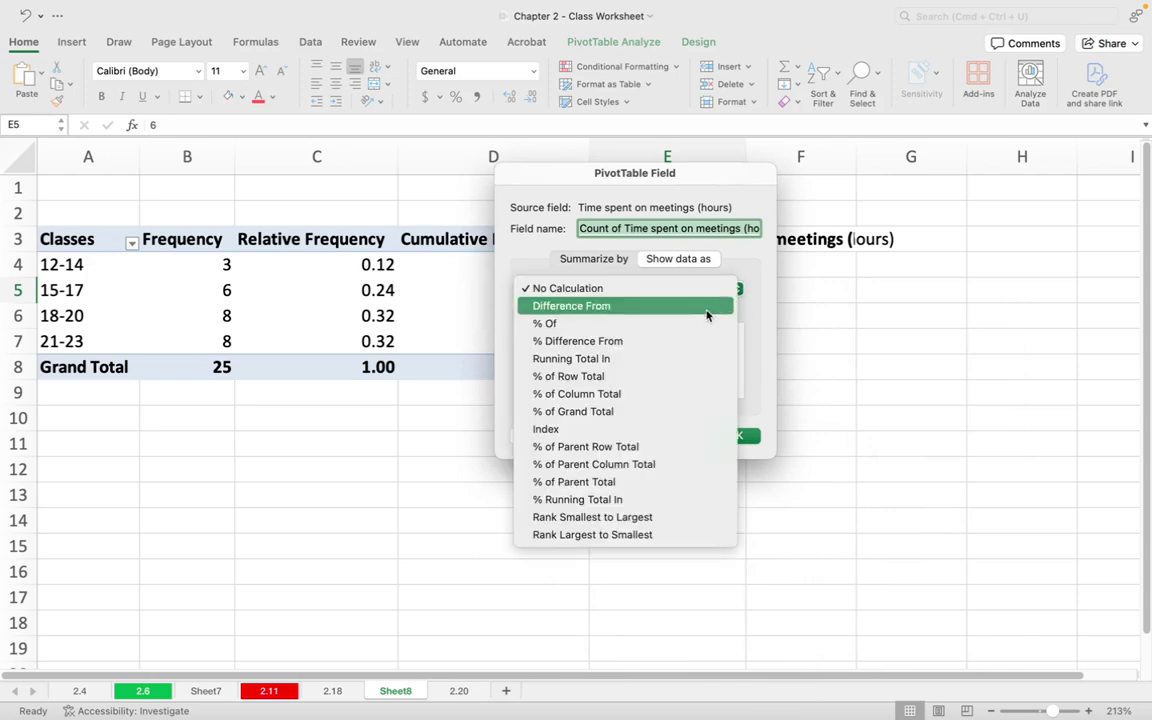
{"action": "left_click", "coordinate": [607, 500]}
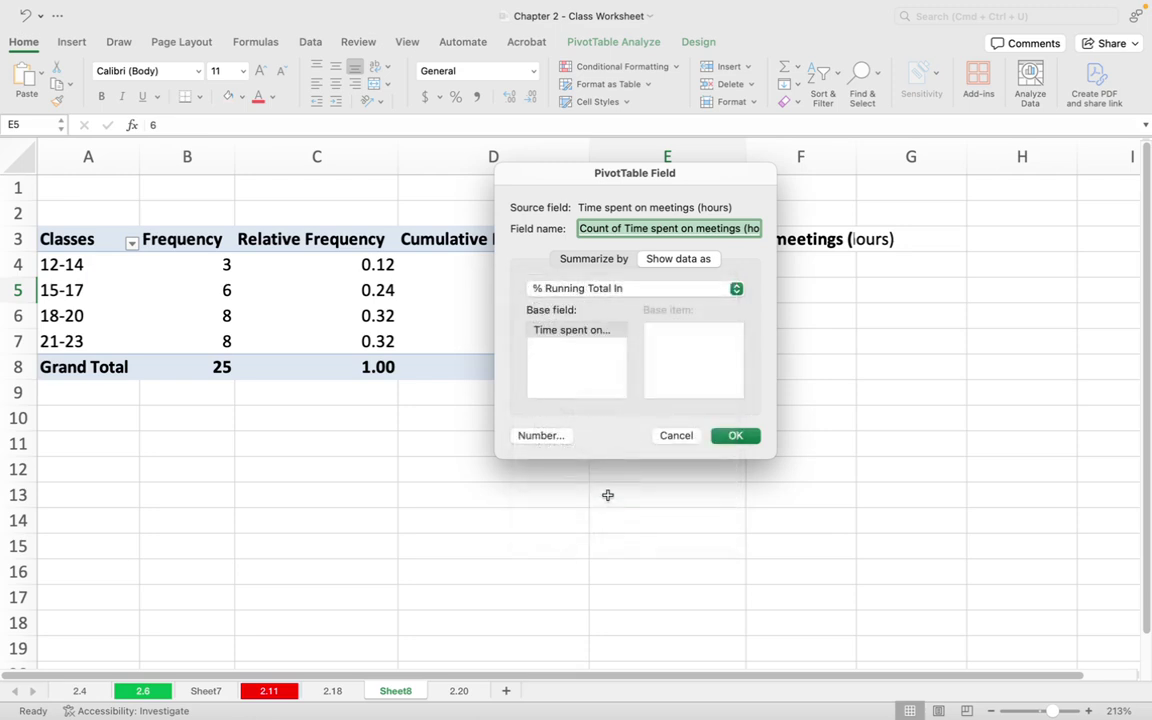
{"action": "left_click", "coordinate": [735, 437]}
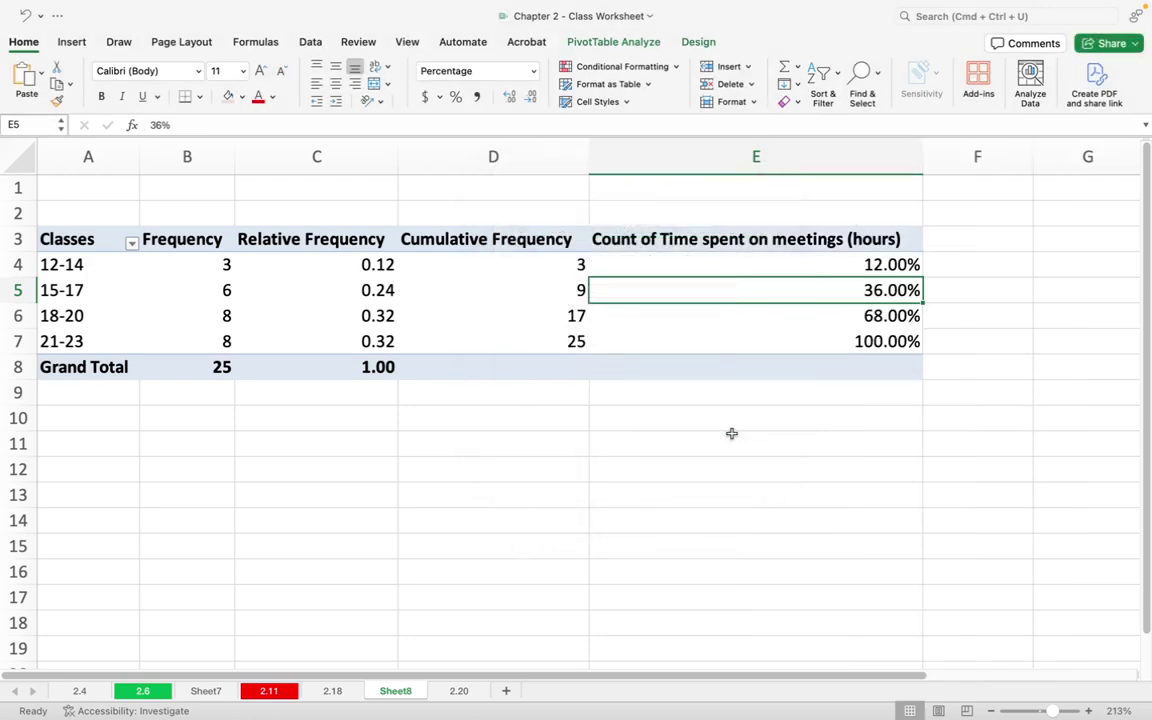
- Rename the % running total column's header as Cumualtive Relative Frequency
{"action": "left_click", "coordinate": [657, 236]}
{"action": "type", "text": "Cu"}
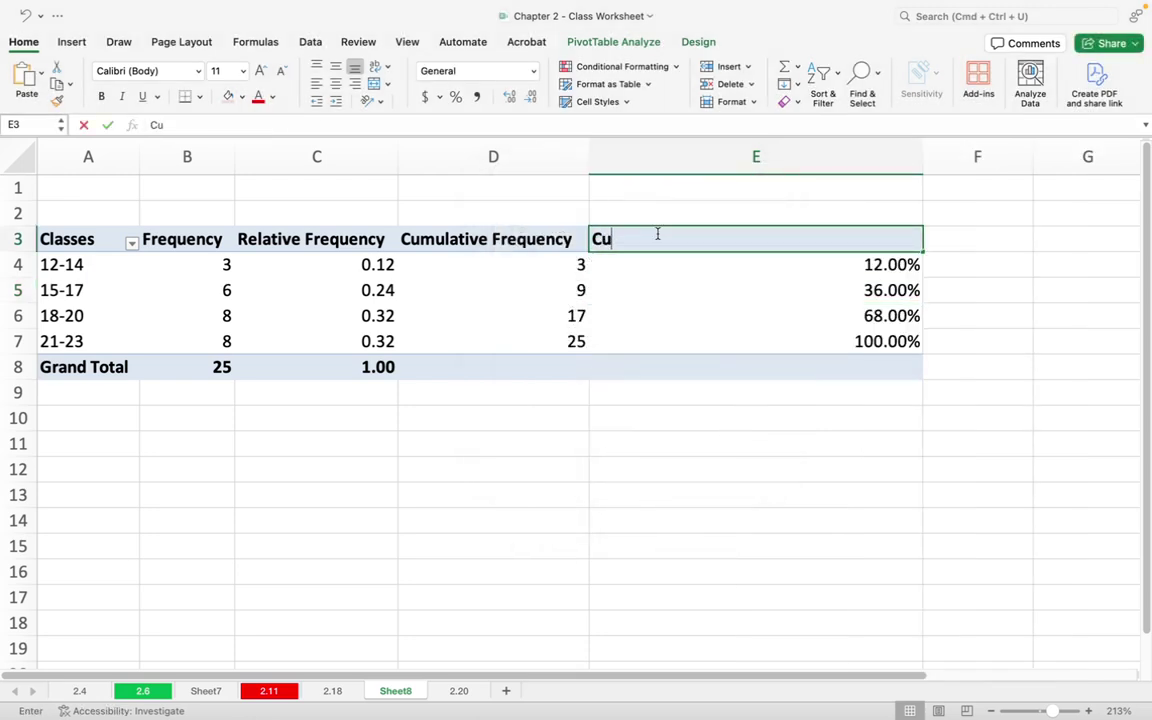
{"action": "type", "text": "mulative "}
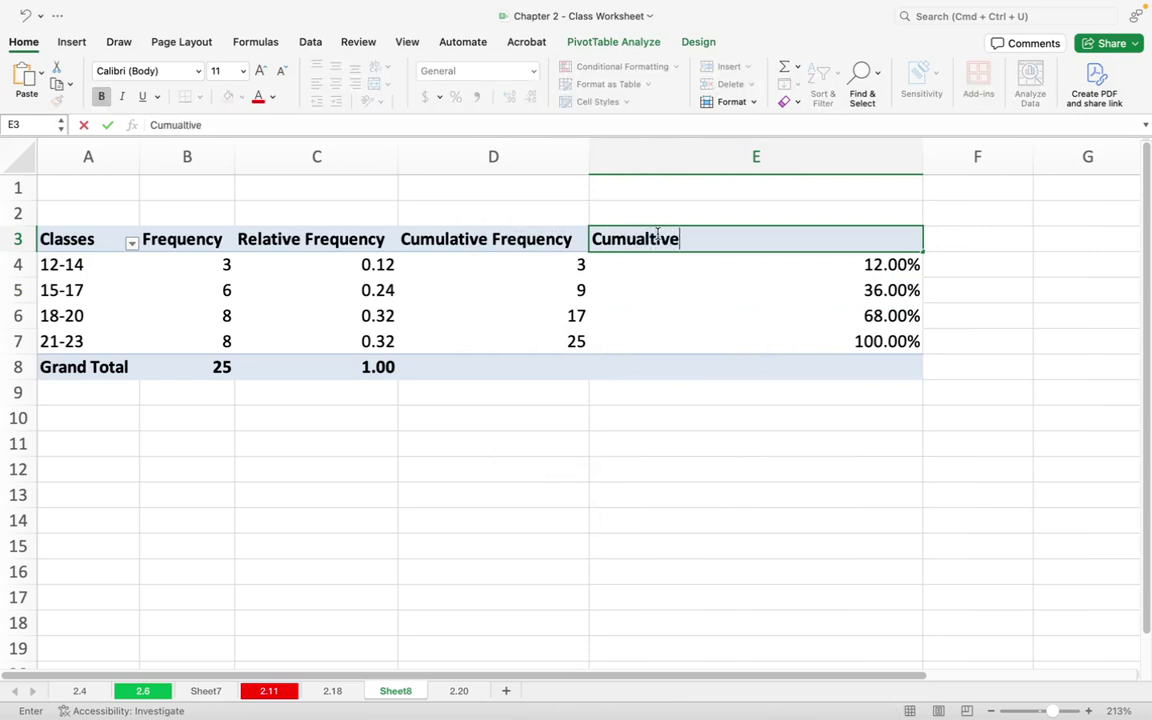
{"action": "type", "text": "Relati"}
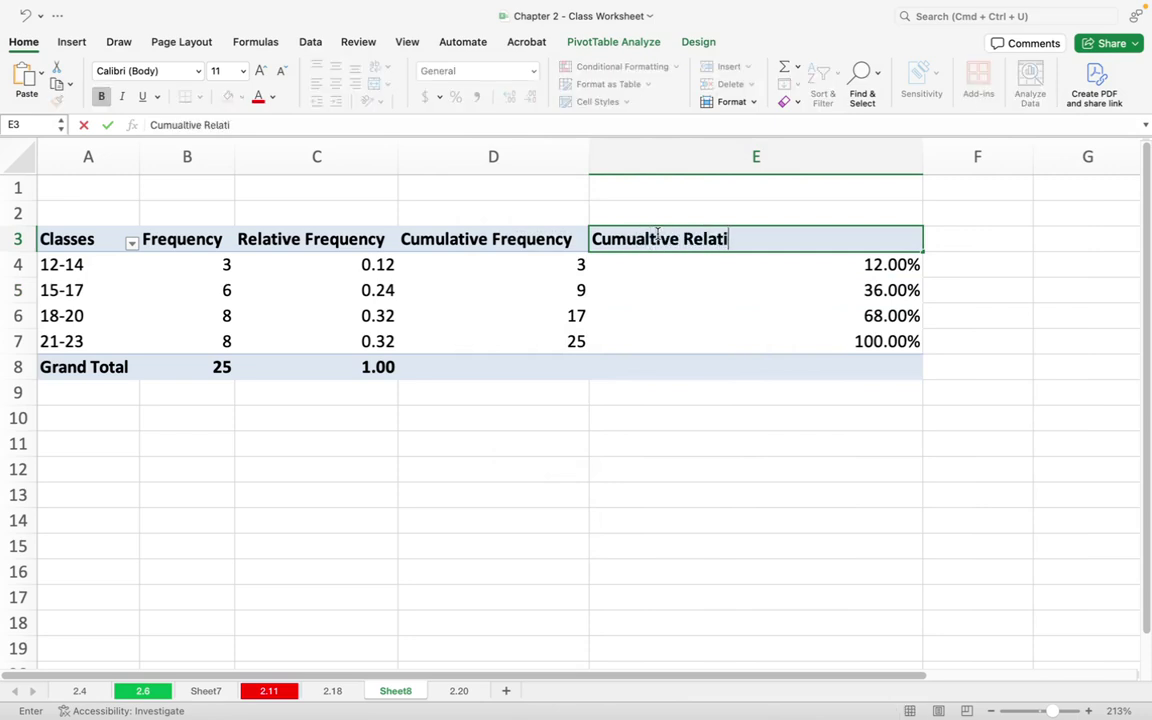
{"action": "type", "text": "ve Frequency"}
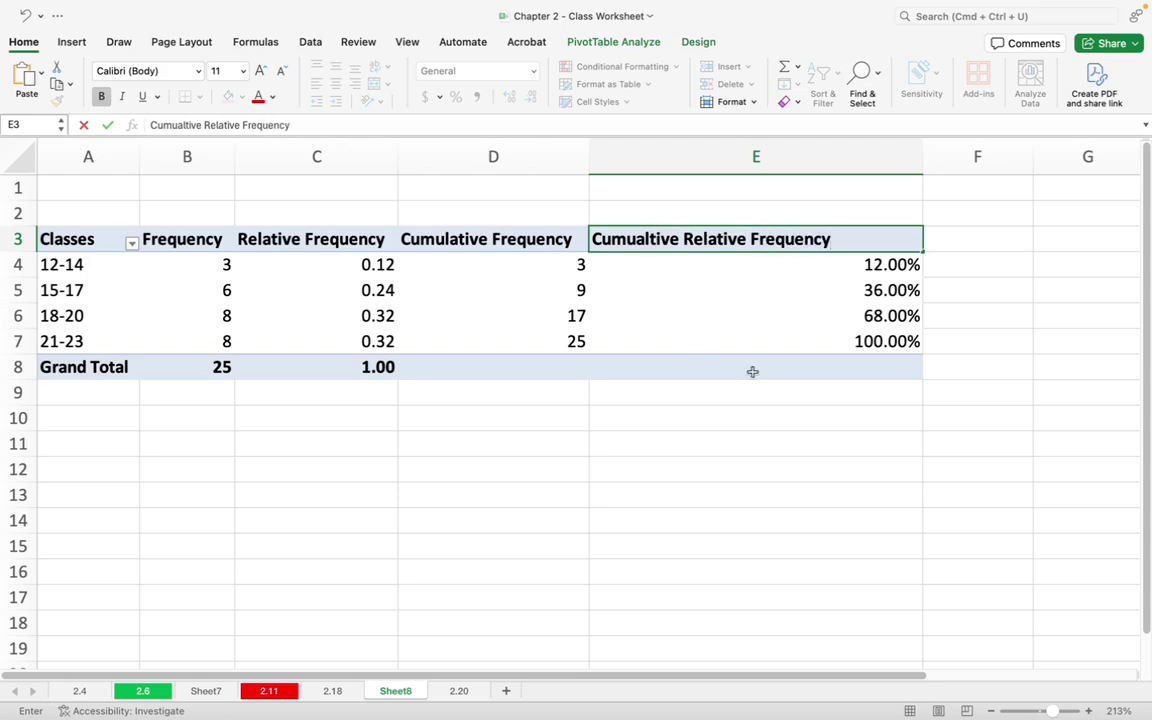
- Examine the cumulative relative frequency of each class from 12-14 to 21-23, then select an empty cell below the PivotTable
{"action": "left_click", "coordinate": [886, 267]}
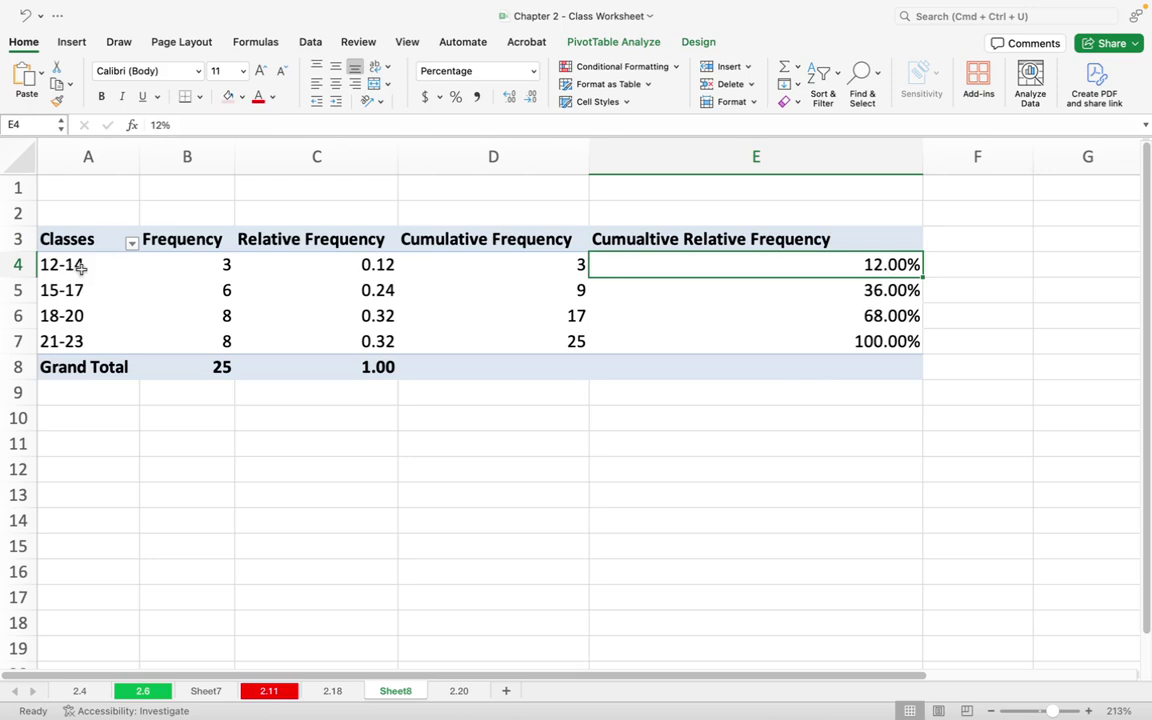
{"action": "left_click", "coordinate": [881, 290]}
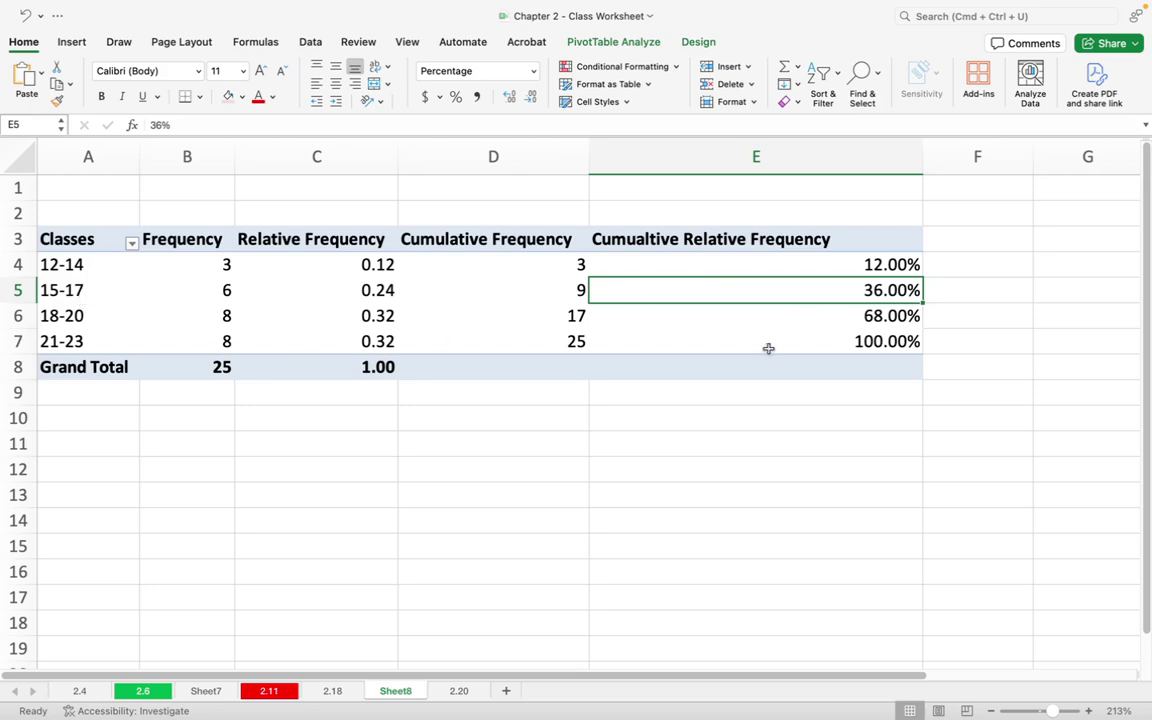
{"action": "left_click", "coordinate": [884, 316]}
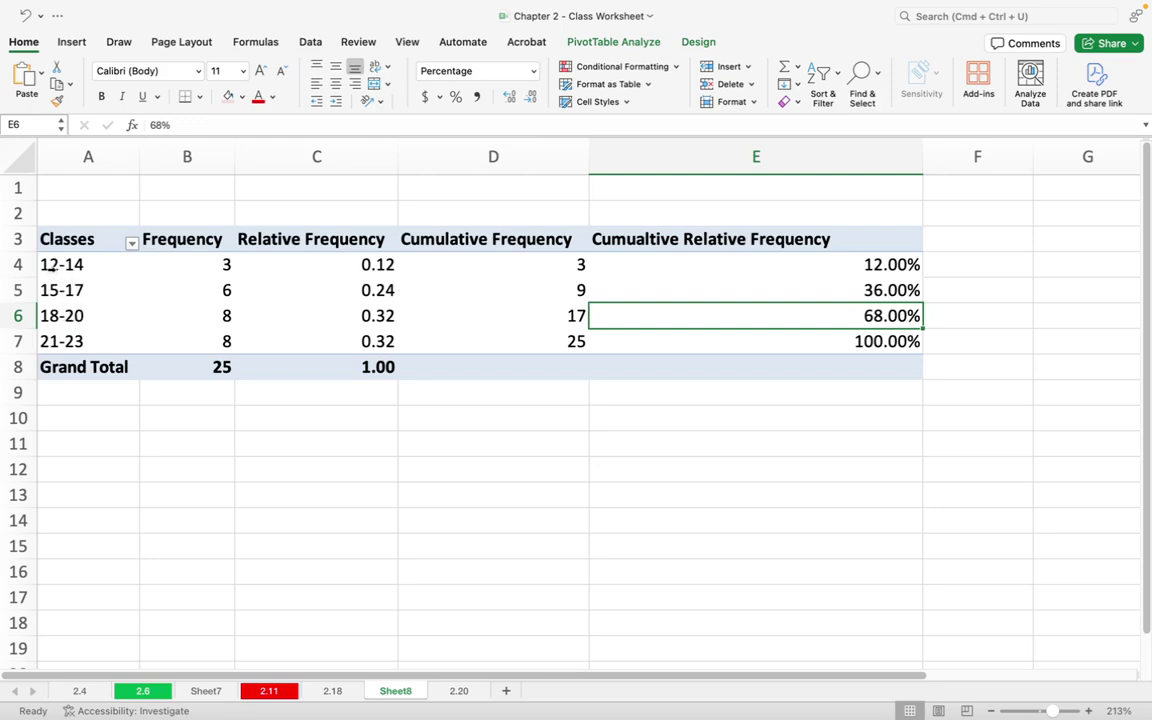
{"action": "left_click", "coordinate": [898, 341]}
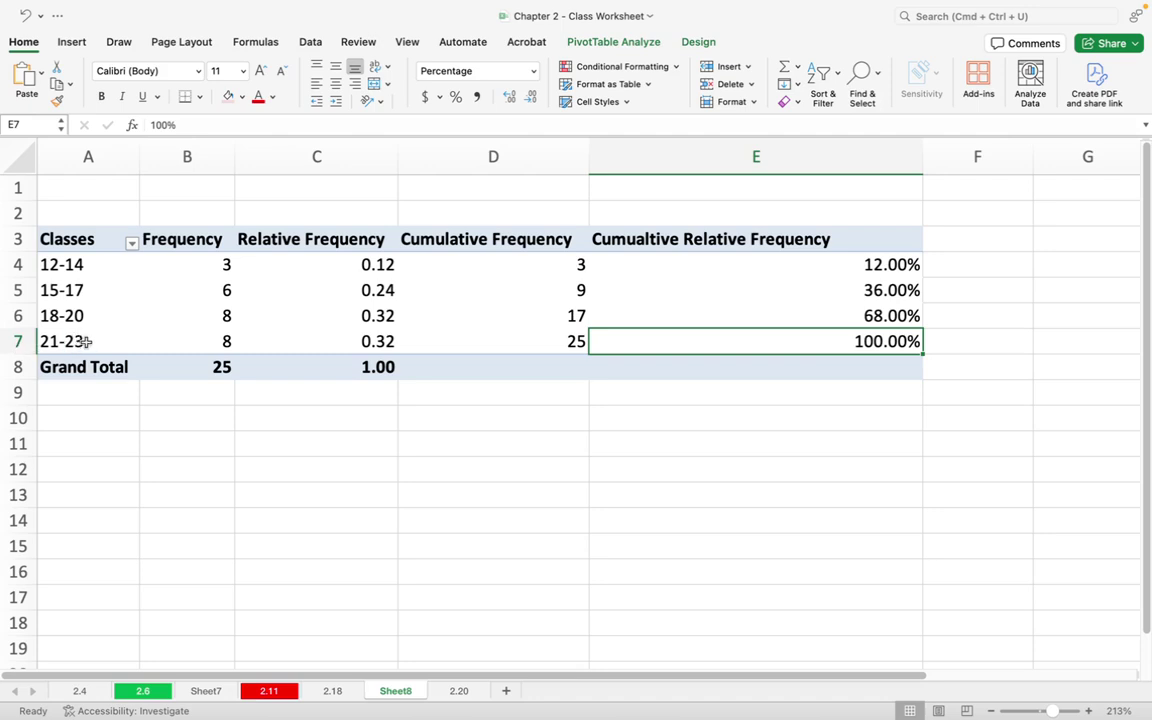
{"action": "left_click", "coordinate": [885, 293]}
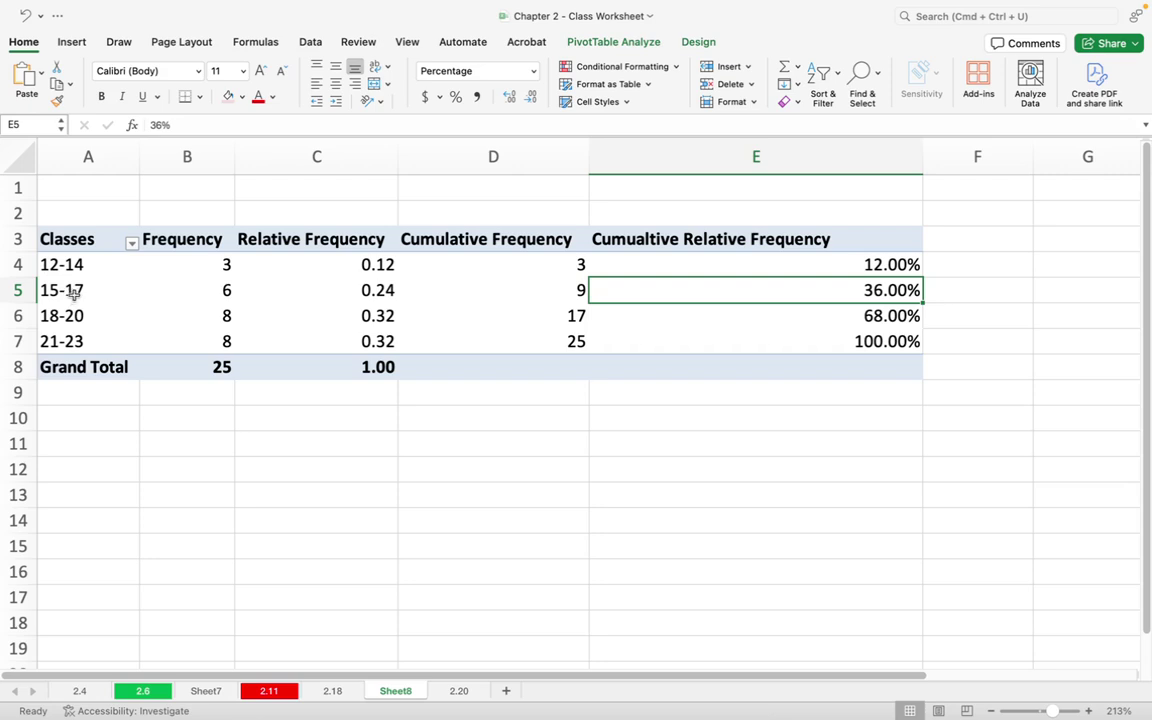
{"action": "left_click", "coordinate": [888, 316]}
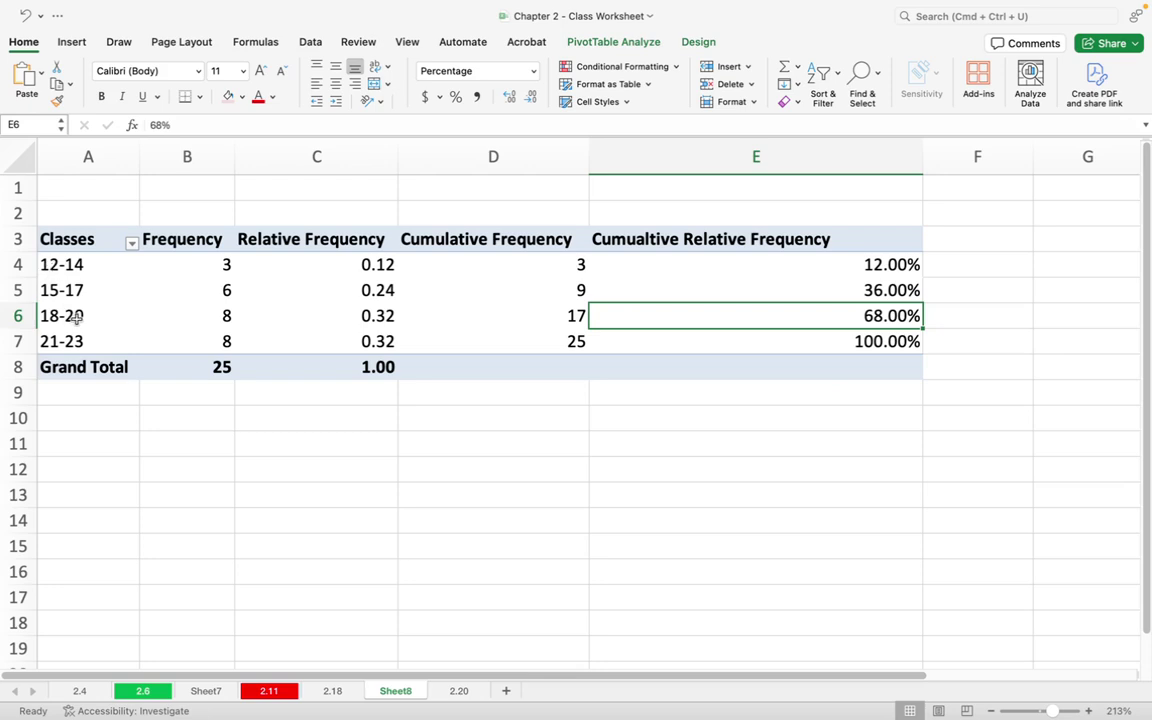
{"action": "left_click", "coordinate": [888, 347]}
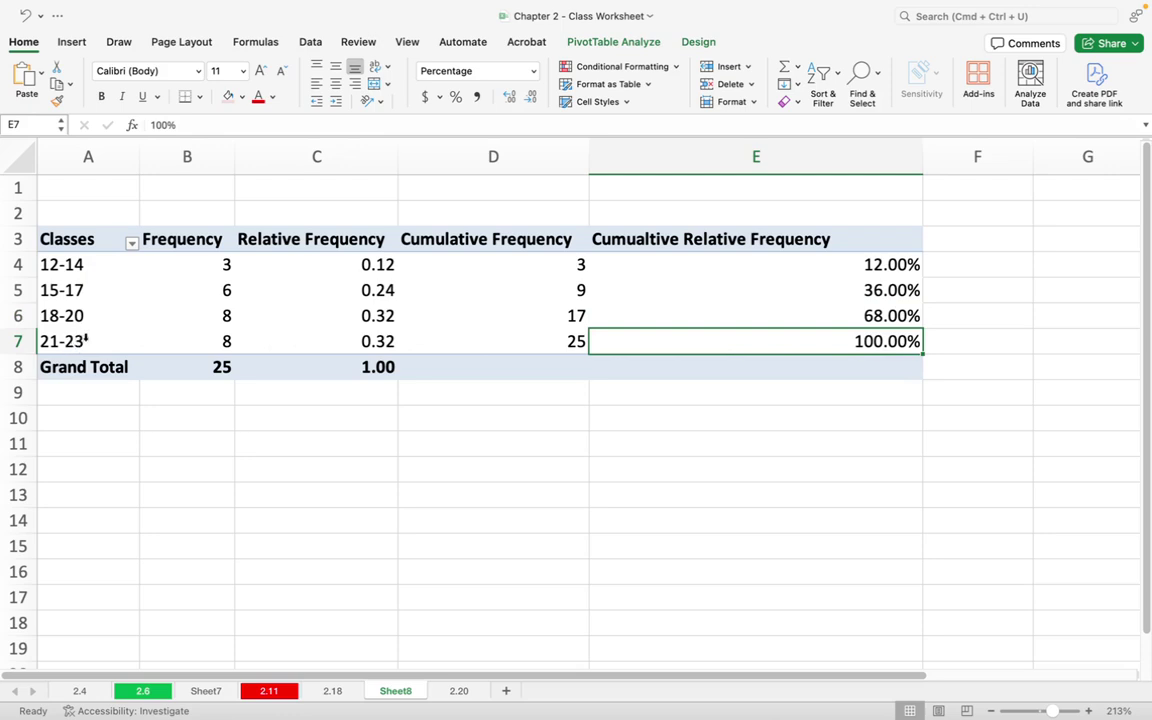
{"action": "key", "text": "Down"}
{"action": "key", "text": "Down"}
{"action": "key", "text": "Down"}
{"action": "key", "text": "Down"}
{"action": "key", "text": "Down"}
{"action": "key", "text": "Down"}
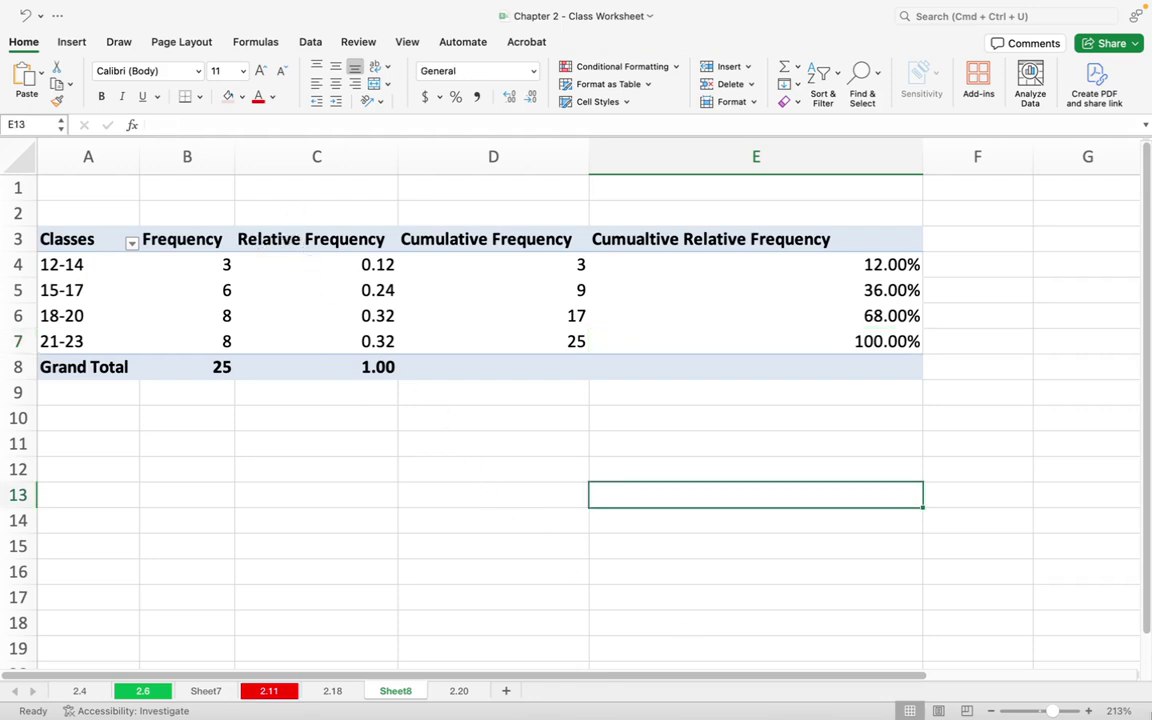
- Remove the Frequency, Cumulative Frequency and Cumualtive Relative Frequency fields from the PivotTable's values, leaving only Relative Frequency
{"action": "left_click", "coordinate": [854, 300]}
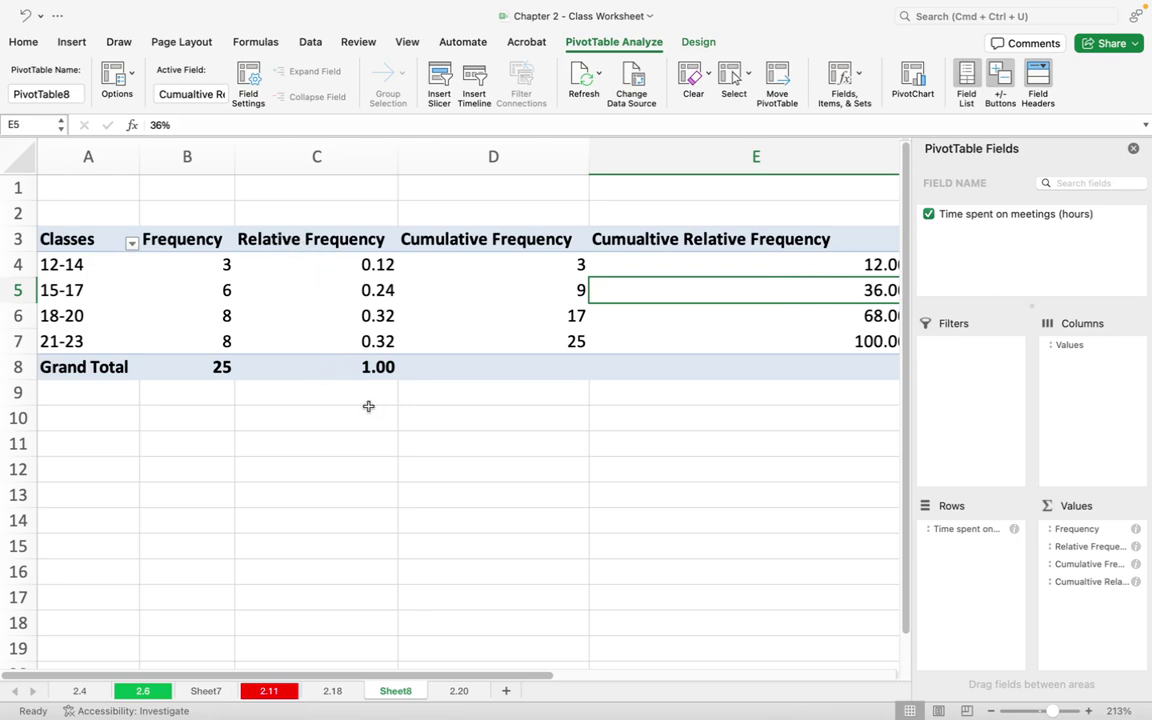
{"action": "left_click_drag", "start_coordinate": [1090, 531], "coordinate": [1094, 537]}
{"action": "left_click", "coordinate": [1094, 537]}
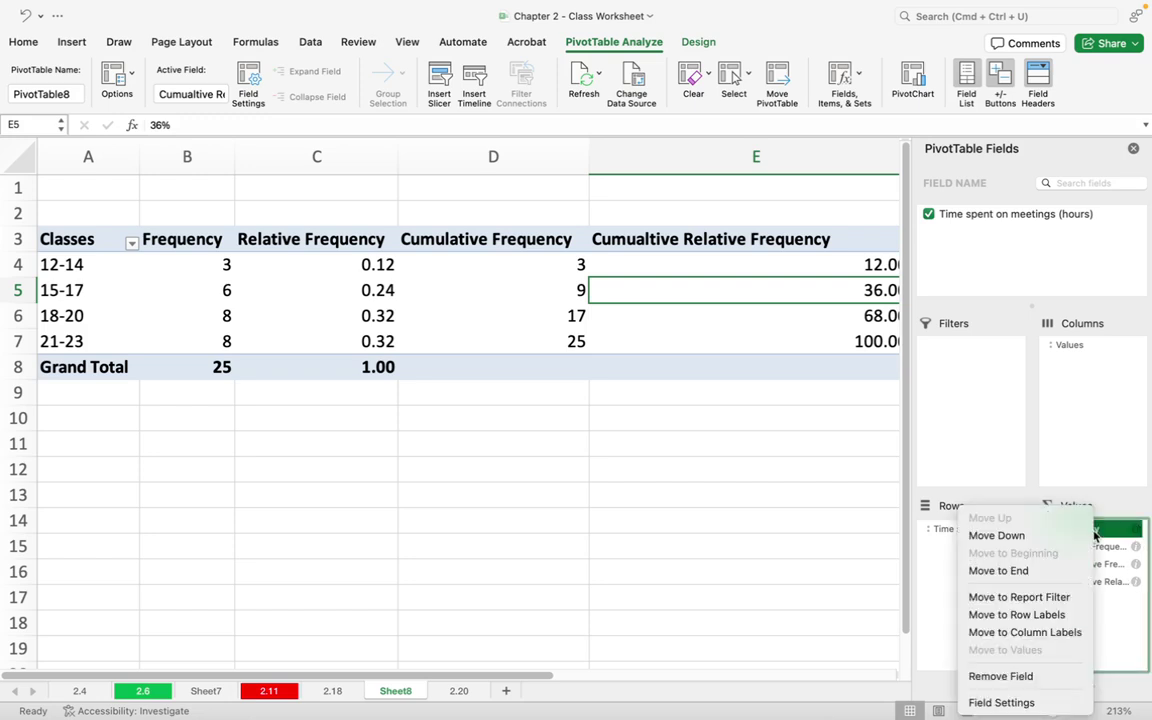
{"action": "left_click", "coordinate": [1001, 676]}
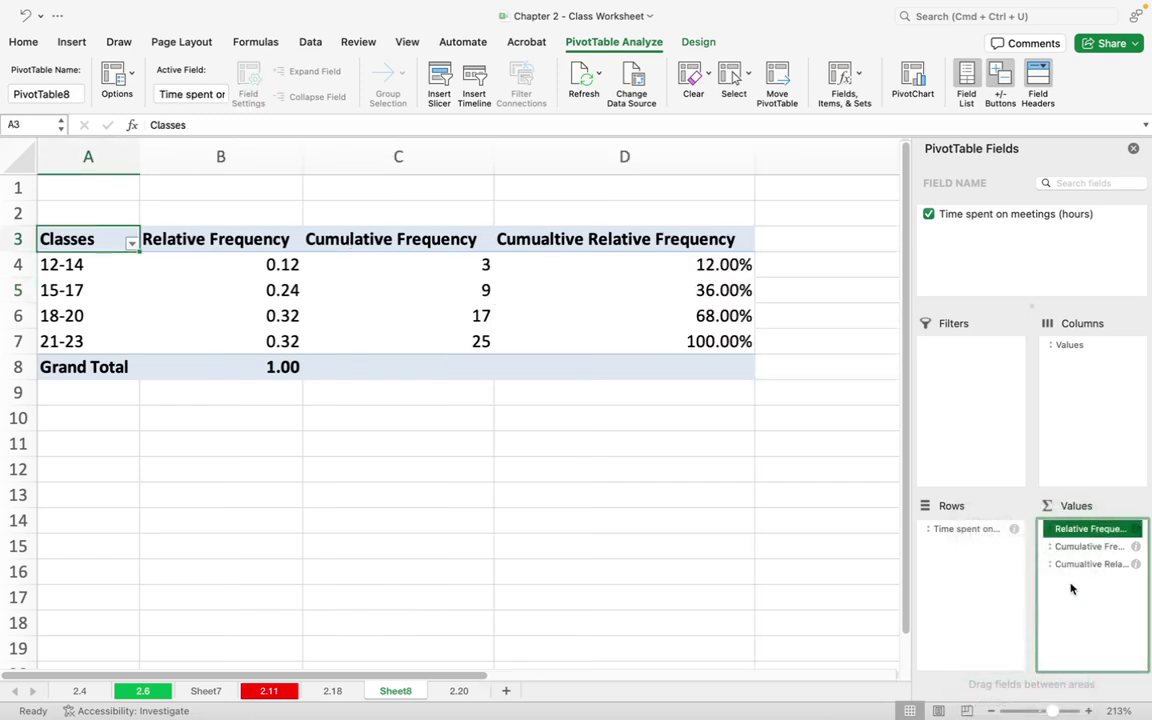
{"action": "left_click", "coordinate": [1078, 555]}
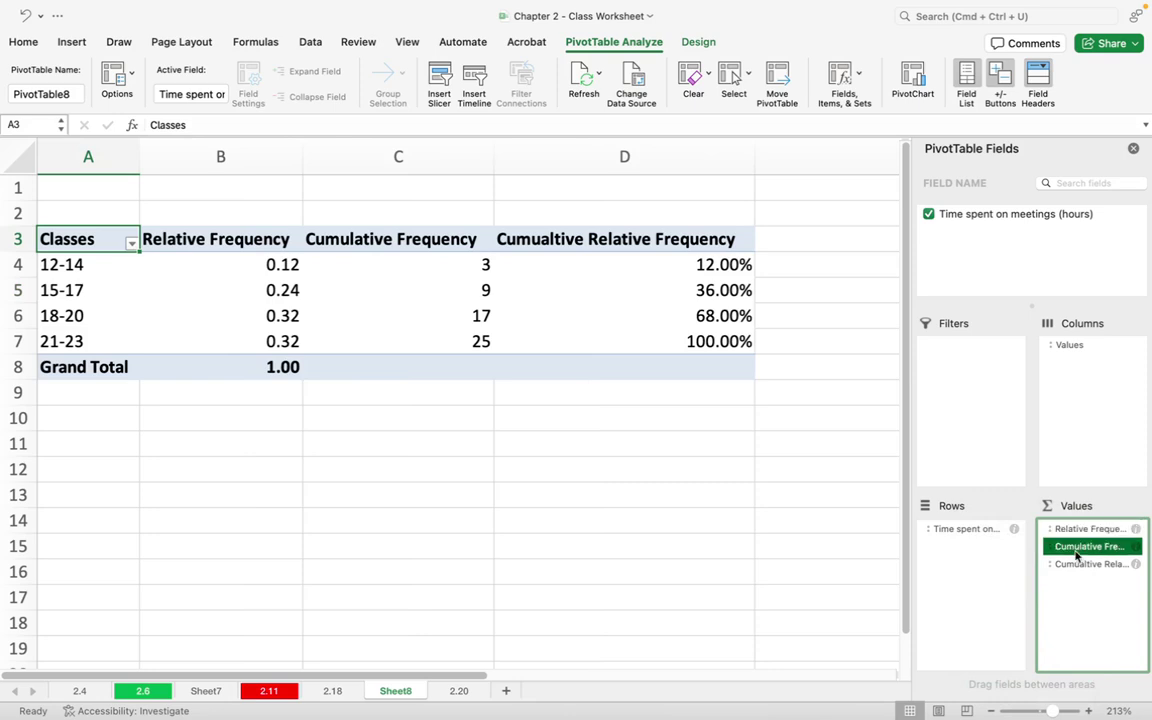
{"action": "left_click", "coordinate": [1076, 548]}
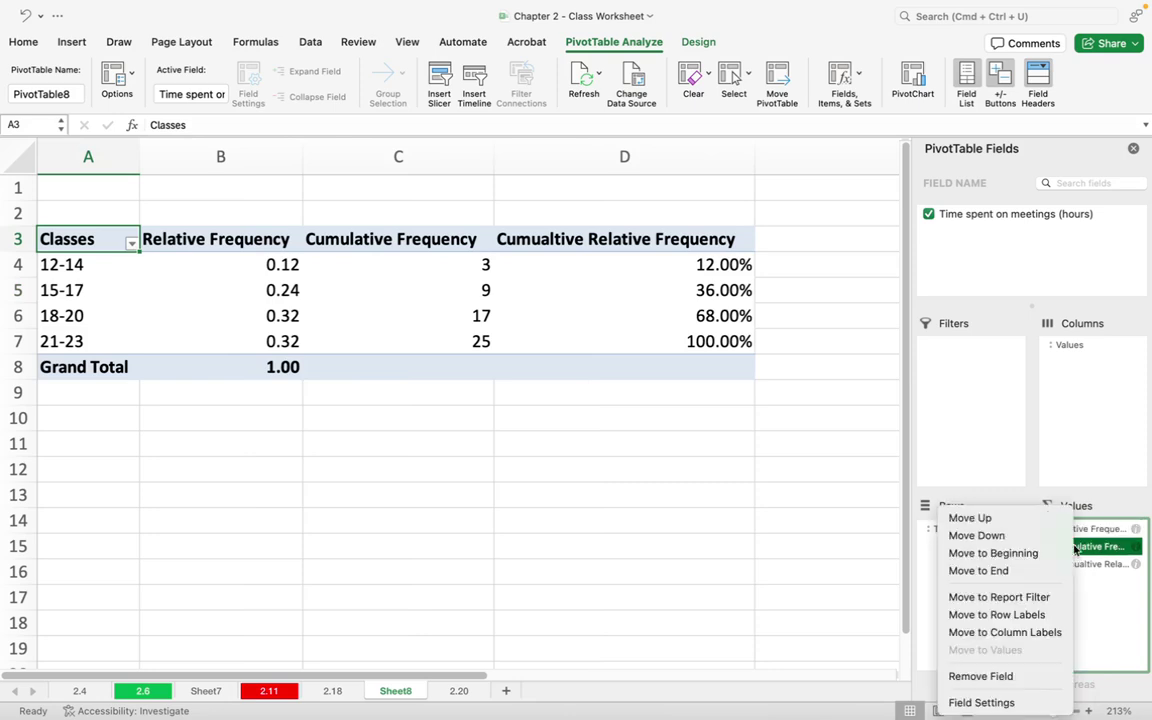
{"action": "left_click", "coordinate": [1001, 676]}
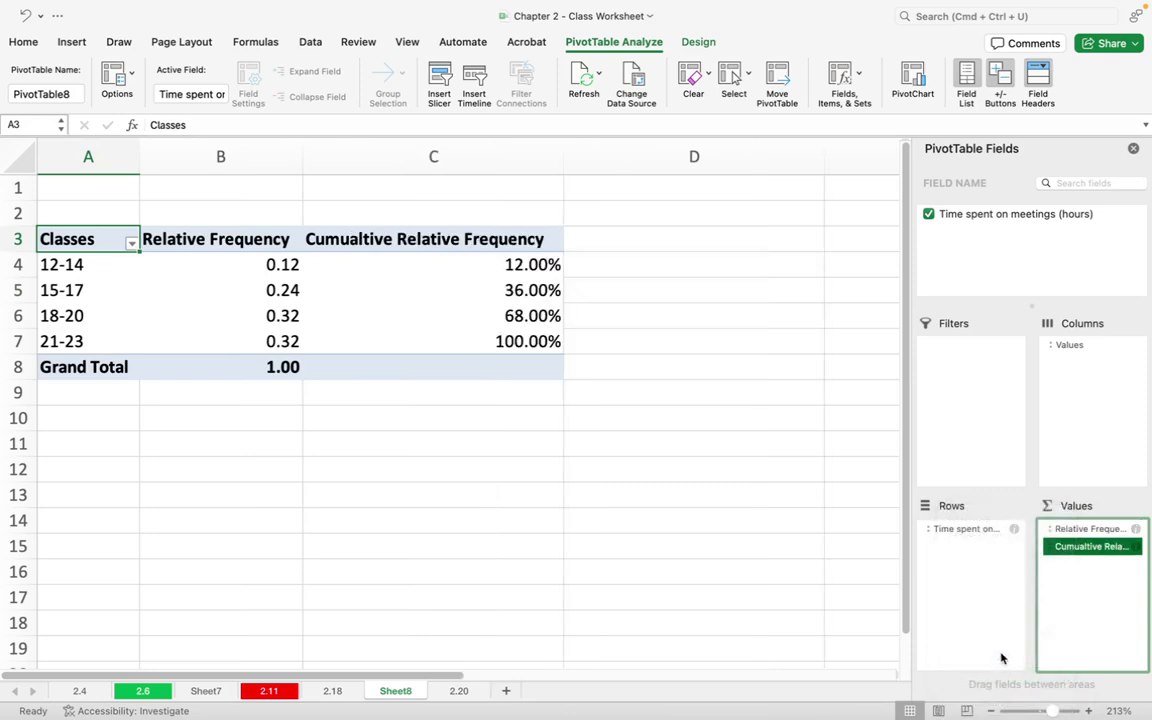
{"action": "left_click", "coordinate": [1078, 548]}
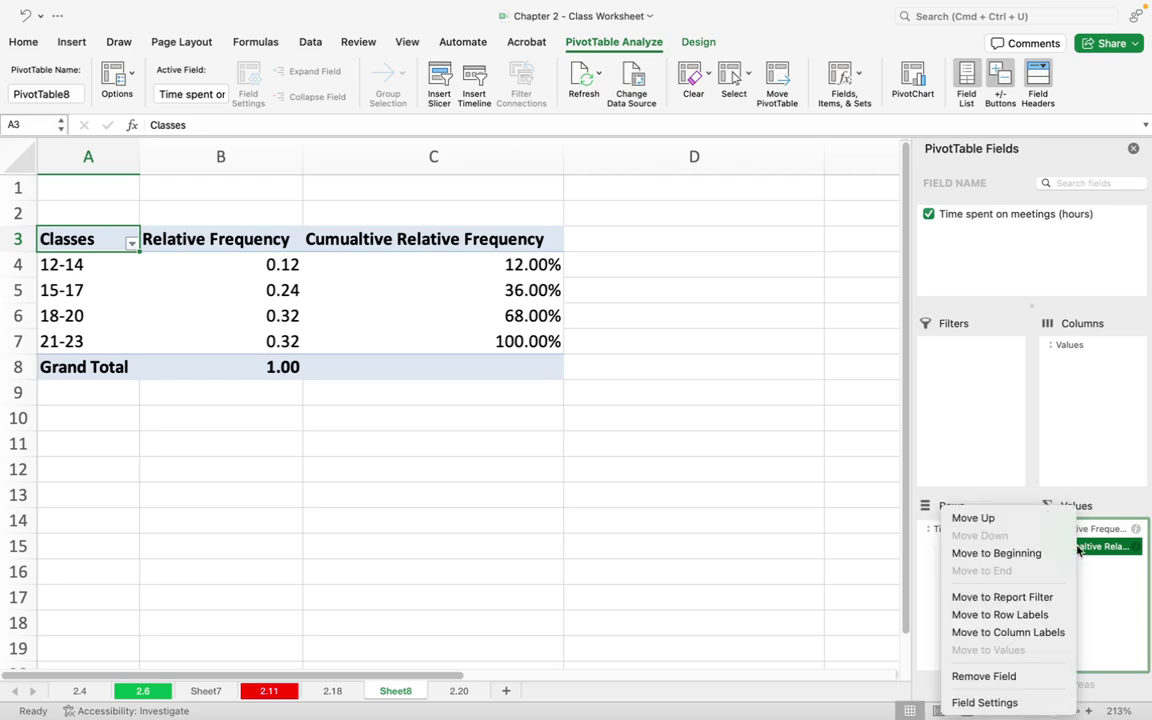
{"action": "left_click", "coordinate": [1008, 677]}
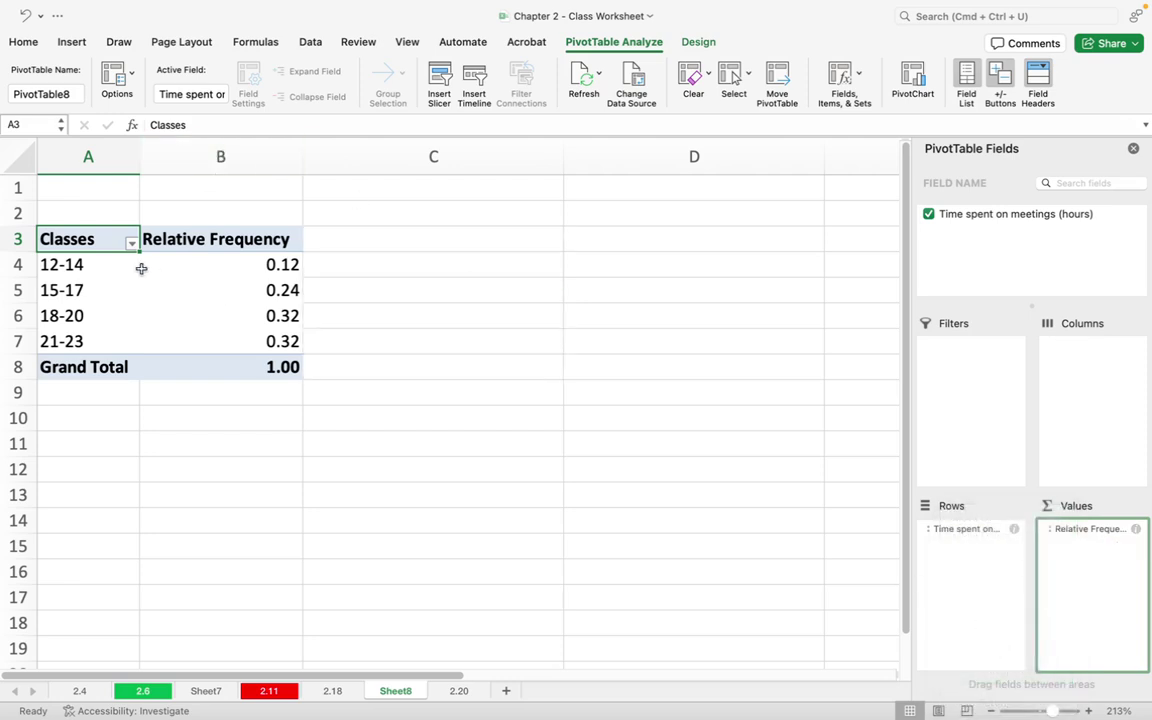
- Insert a clustered column PivotChart of the relative frequencies, close the field list and place the chart beside the table
{"action": "left_click_drag", "start_coordinate": [52, 212], "coordinate": [200, 364]}
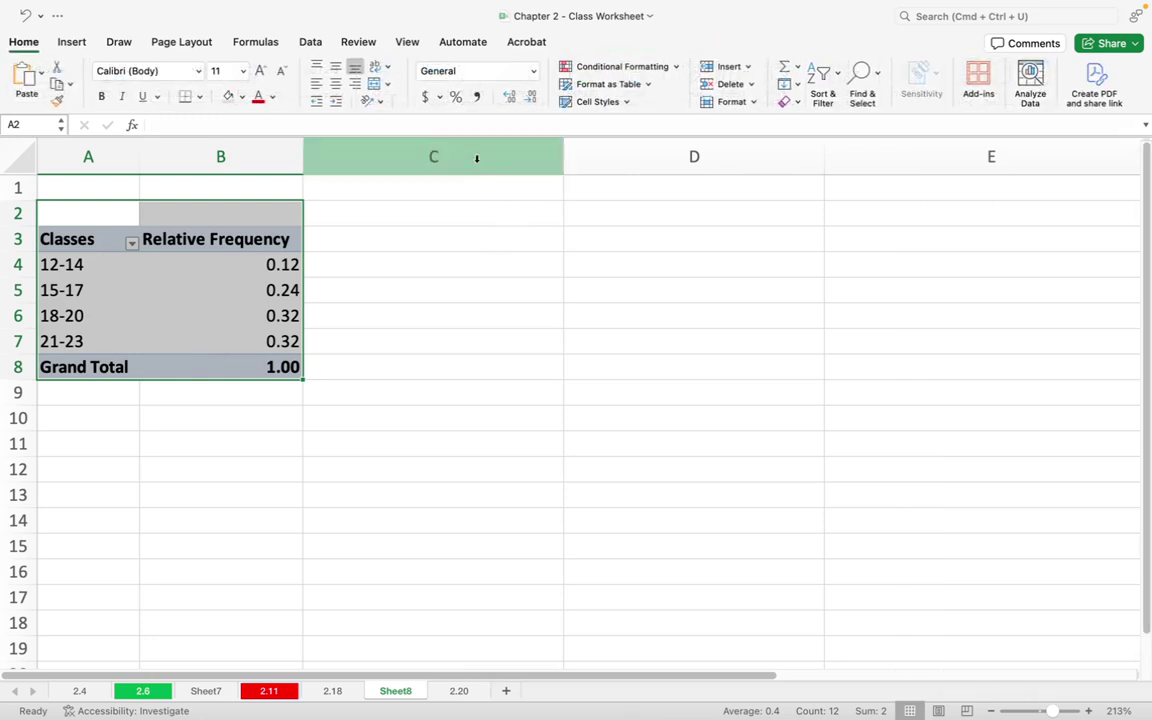
{"action": "left_click", "coordinate": [72, 42]}
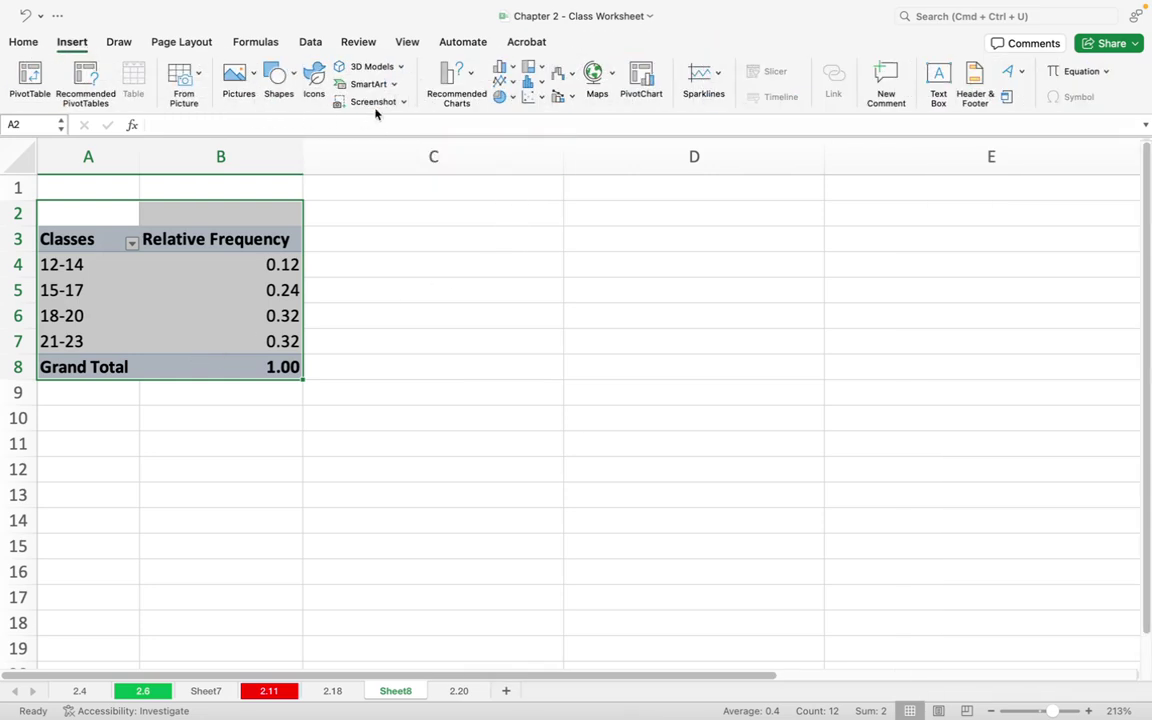
{"action": "left_click", "coordinate": [503, 68]}
{"action": "left_click", "coordinate": [527, 135]}
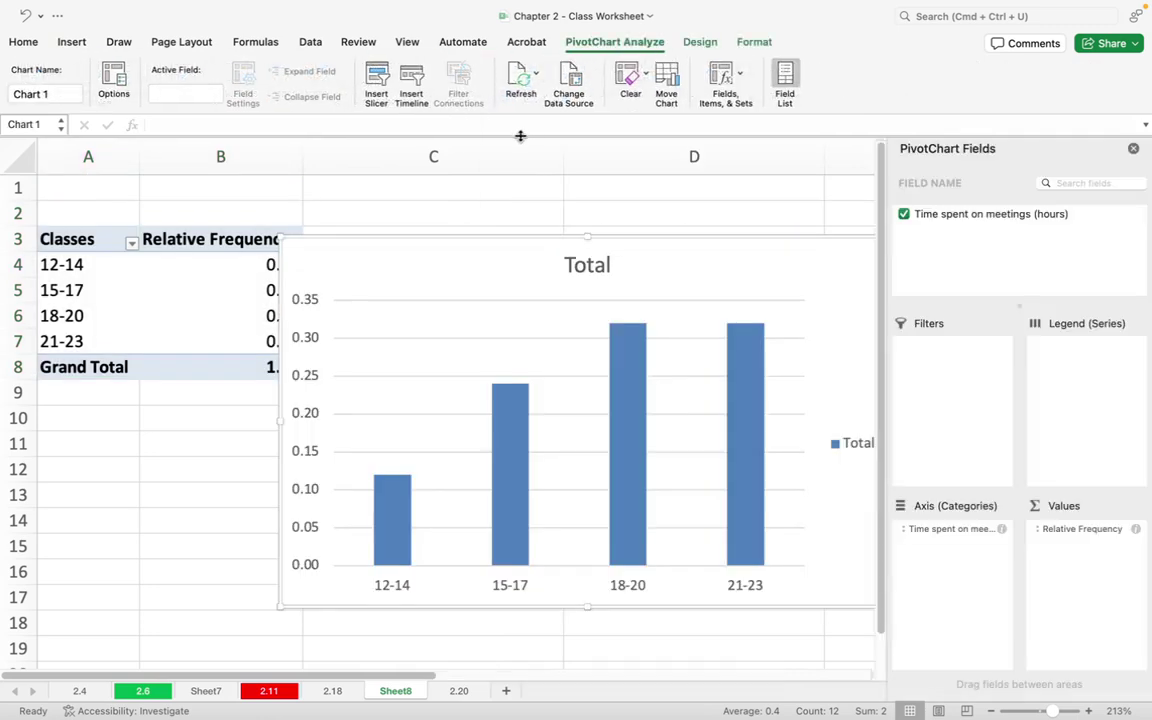
{"action": "left_click", "coordinate": [1134, 150]}
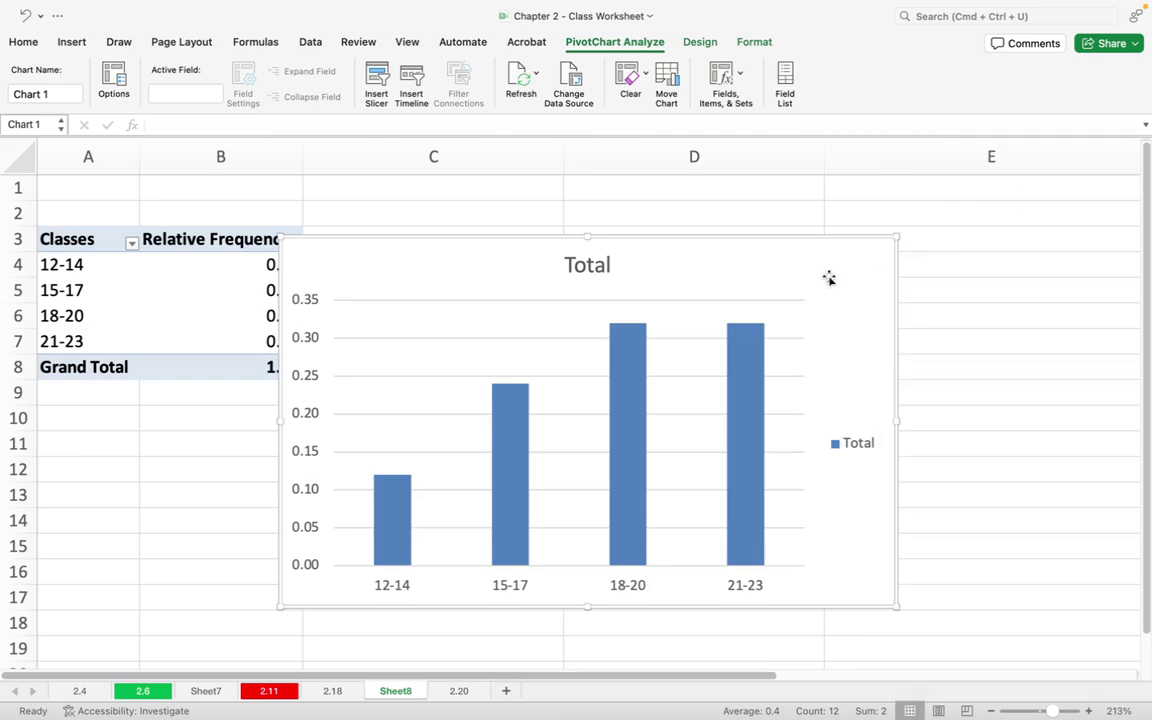
{"action": "left_click_drag", "start_coordinate": [782, 242], "coordinate": [867, 215]}
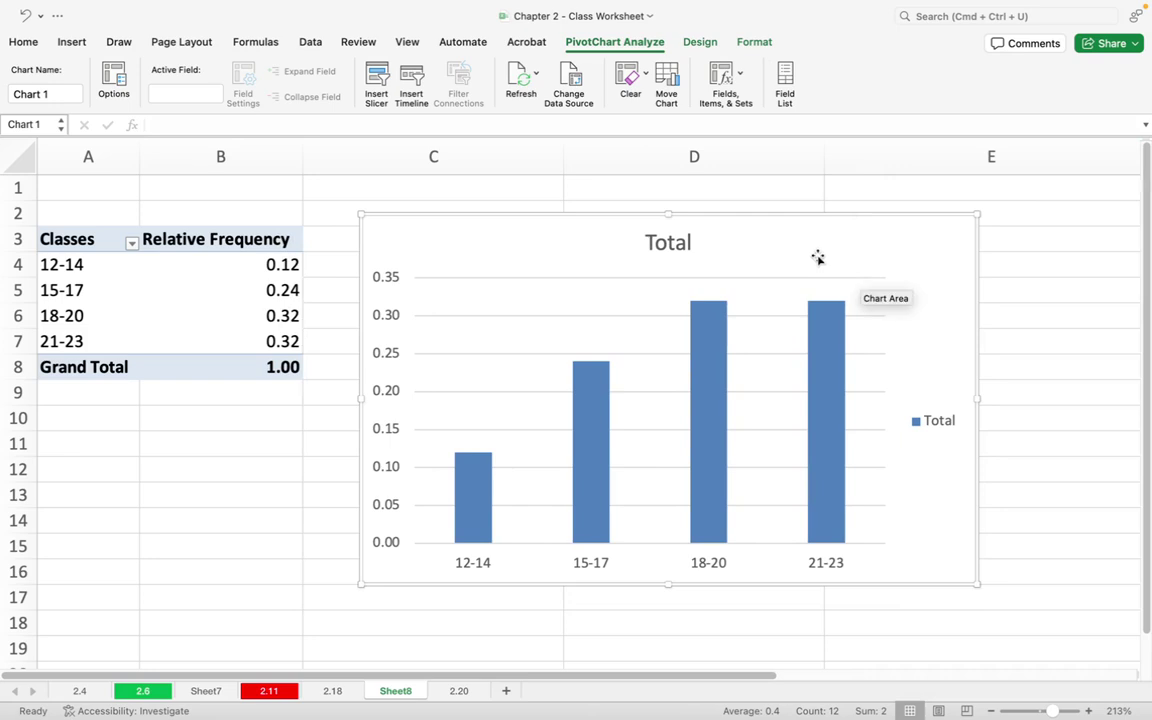
- Apply the quick chart layout that has touching columns, a chart title, both axis titles and no legend
{"action": "left_click", "coordinate": [700, 42]}
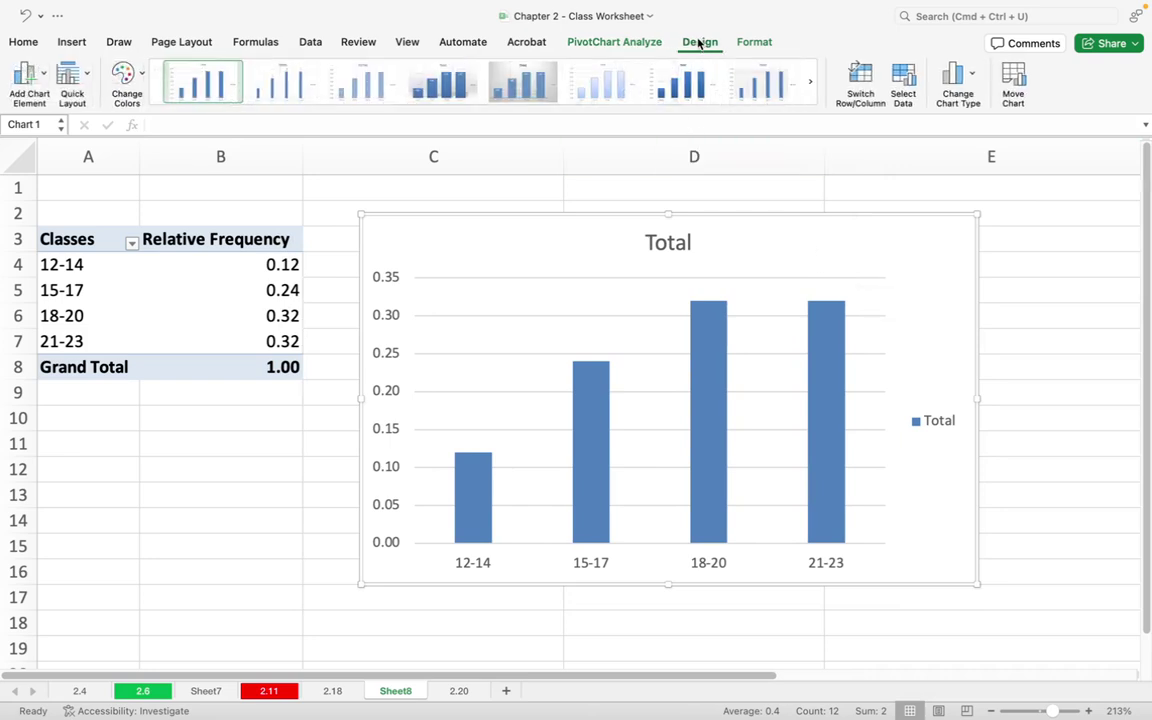
{"action": "left_click", "coordinate": [69, 76]}
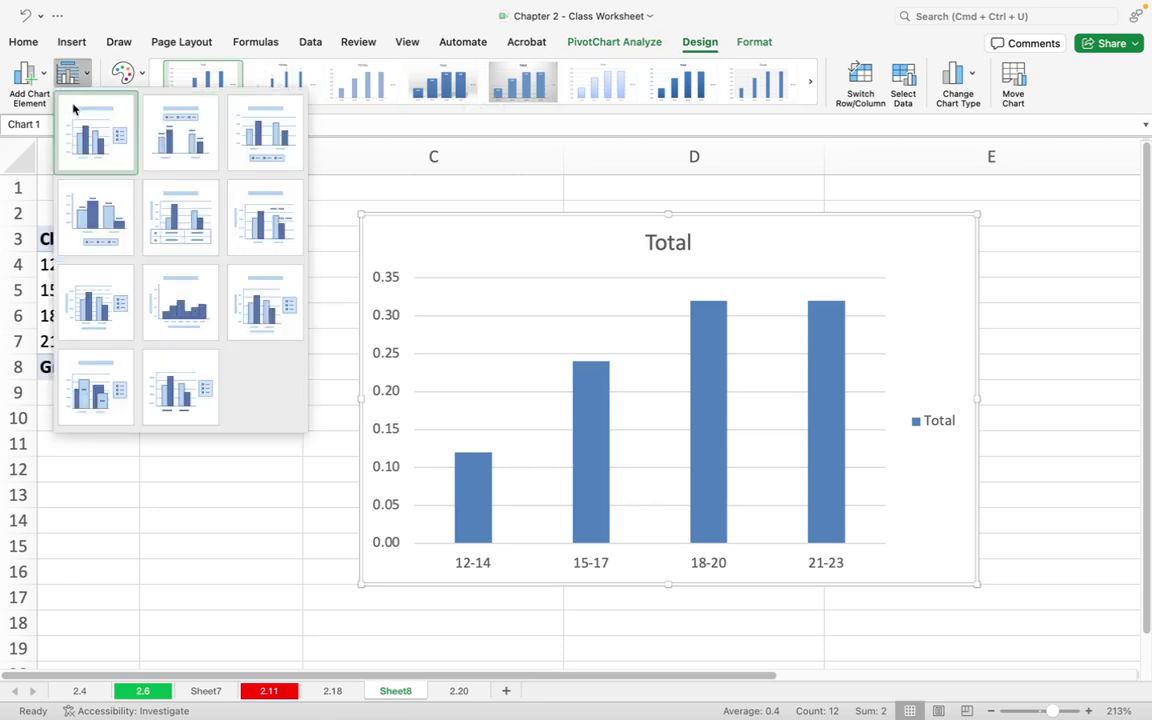
{"action": "left_click", "coordinate": [168, 278]}
- Change the chart title to Histogram
{"action": "left_click", "coordinate": [657, 238]}
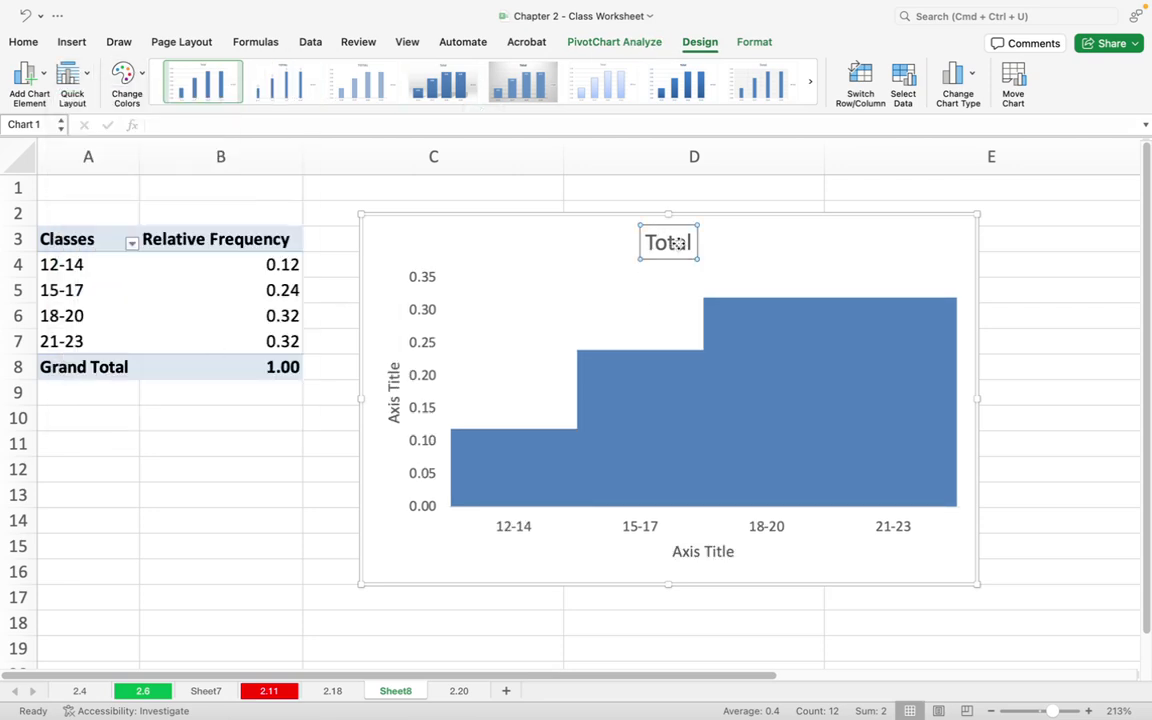
{"action": "left_click", "coordinate": [691, 240]}
{"action": "key", "text": "BackSpace"}
{"action": "key", "text": "BackSpace"}
{"action": "key", "text": "BackSpace"}
{"action": "key", "text": "BackSpace"}
{"action": "key", "text": "BackSpace"}
{"action": "type", "text": "His"}
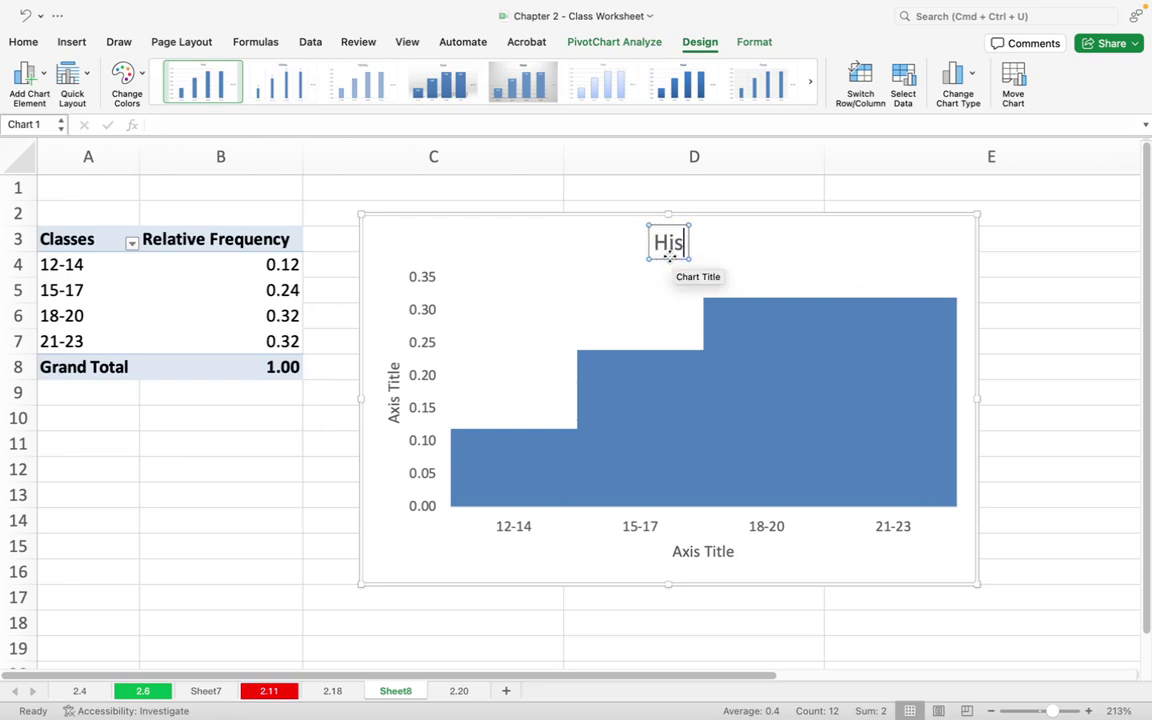
{"action": "type", "text": "togram"}
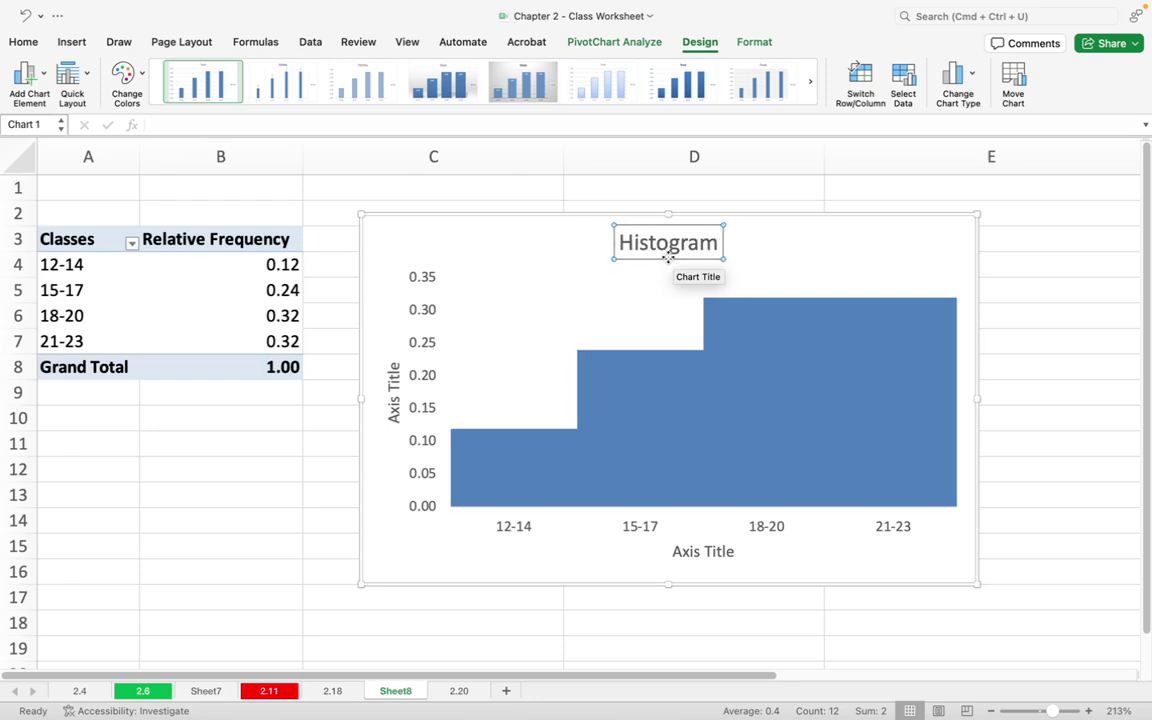
- Set the horizontal axis title to Classes
{"action": "left_click", "coordinate": [702, 555]}
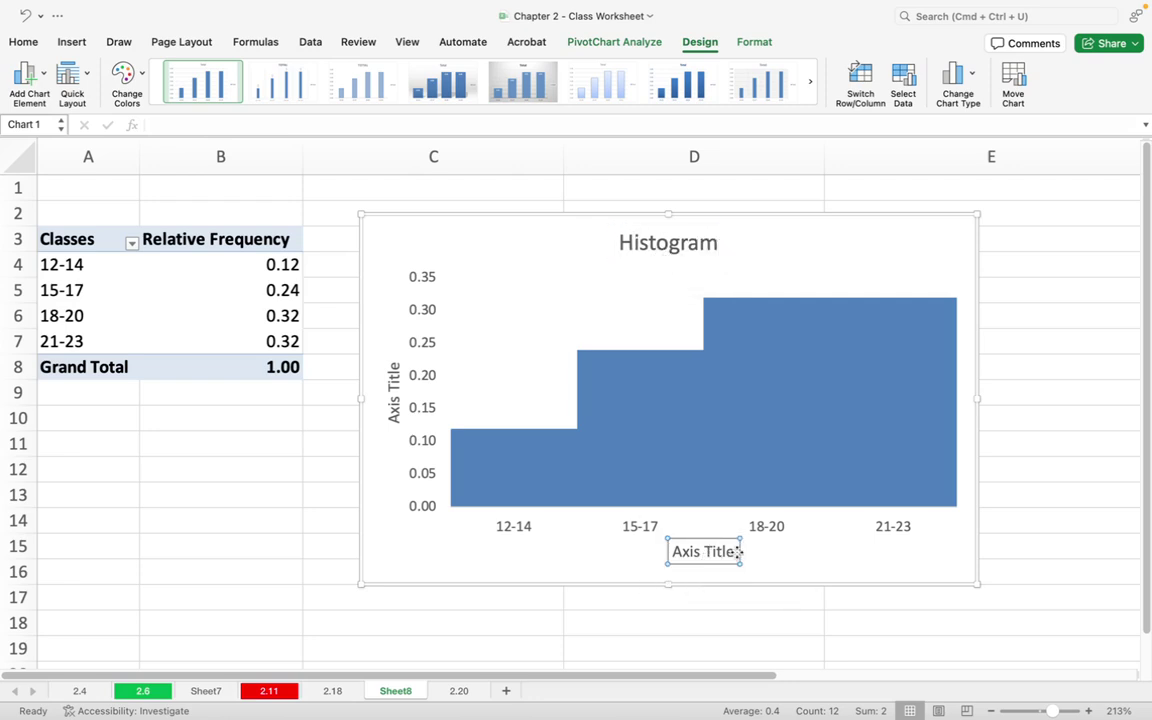
{"action": "key", "text": "BackSpace"}
{"action": "key", "text": "BackSpace"}
{"action": "key", "text": "BackSpace"}
{"action": "key", "text": "BackSpace"}
{"action": "key", "text": "BackSpace"}
{"action": "key", "text": "BackSpace"}
{"action": "key", "text": "BackSpace"}
{"action": "key", "text": "BackSpace"}
{"action": "key", "text": "BackSpace"}
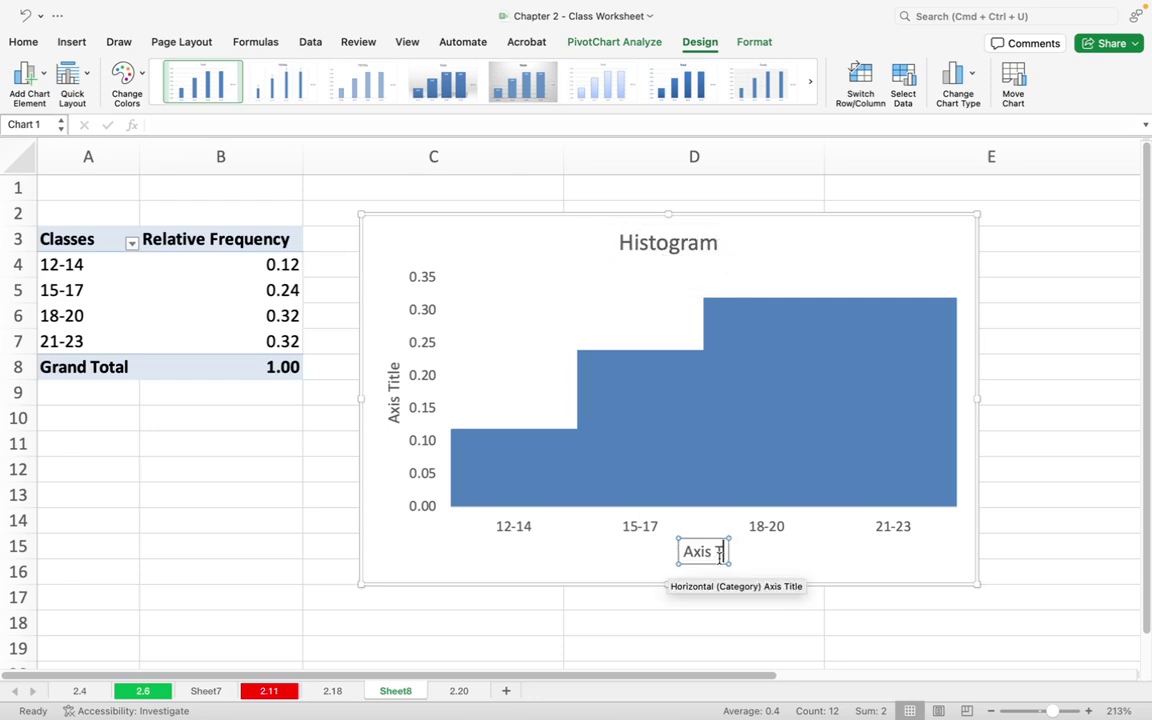
{"action": "key", "text": "BackSpace"}
{"action": "type", "text": "Classes"}
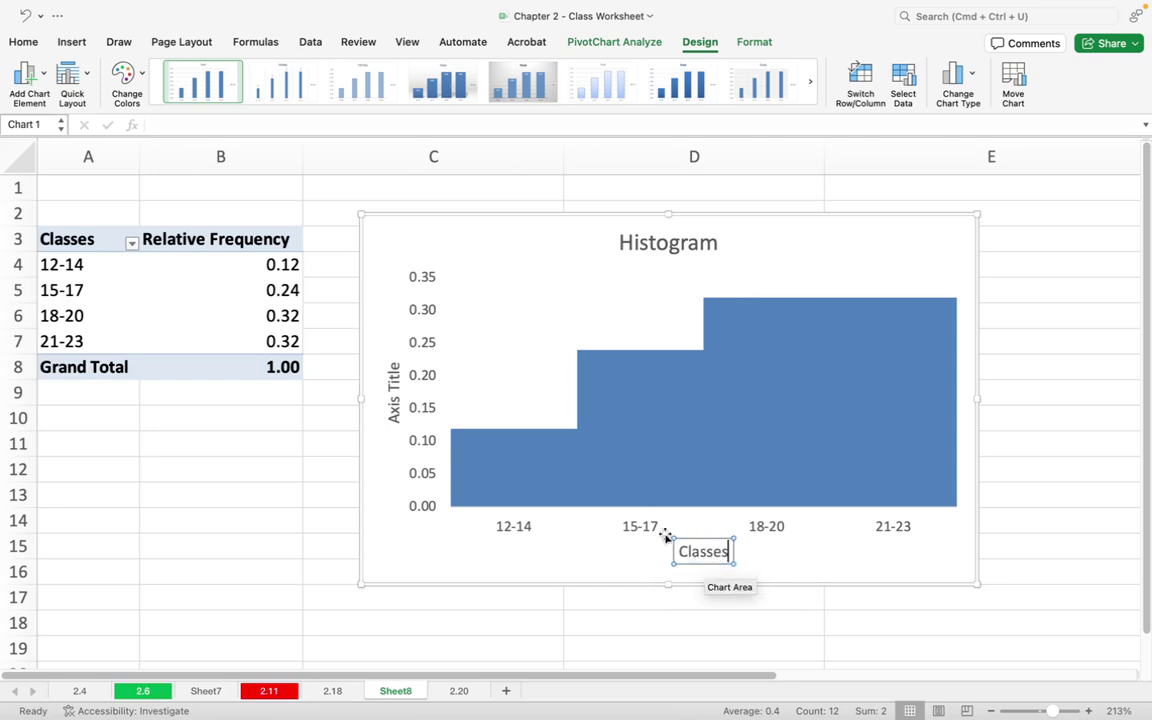
- Set the vertical axis title to Relative Frequency and deselect the chart
{"action": "left_click", "coordinate": [396, 400]}
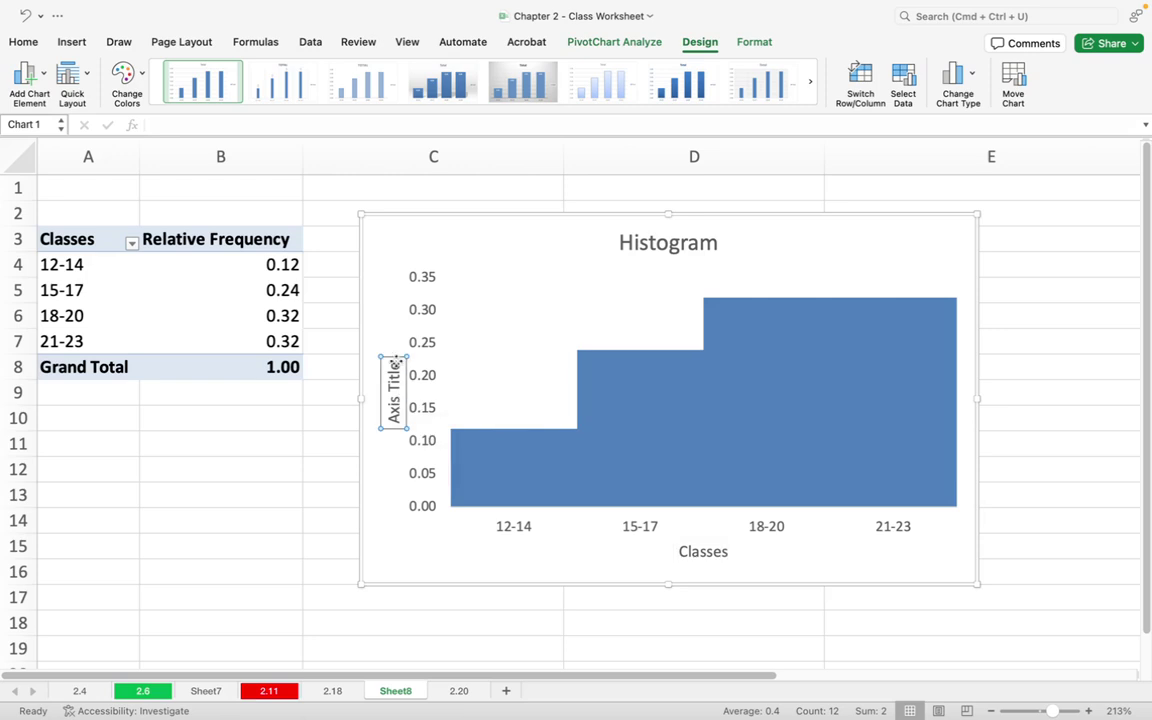
{"action": "key", "text": "BackSpace"}
{"action": "key", "text": "BackSpace"}
{"action": "key", "text": "BackSpace"}
{"action": "key", "text": "BackSpace"}
{"action": "key", "text": "BackSpace"}
{"action": "key", "text": "BackSpace"}
{"action": "key", "text": "BackSpace"}
{"action": "key", "text": "BackSpace"}
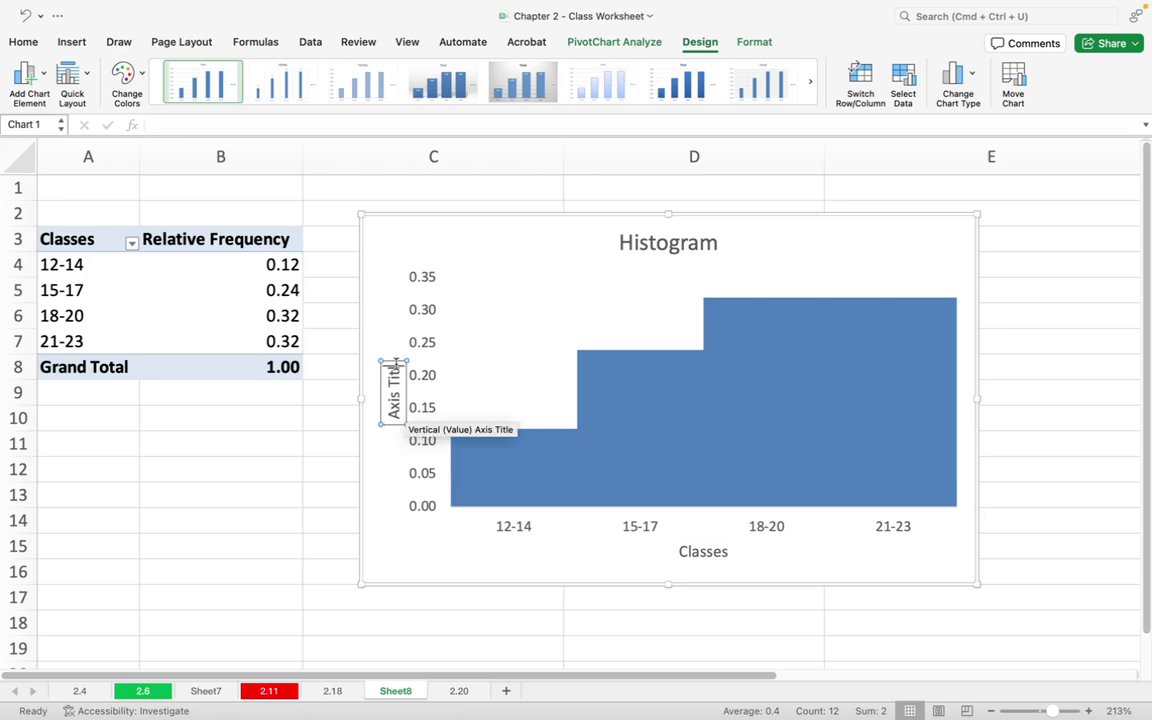
{"action": "key", "text": "BackSpace"}
{"action": "key", "text": "BackSpace"}
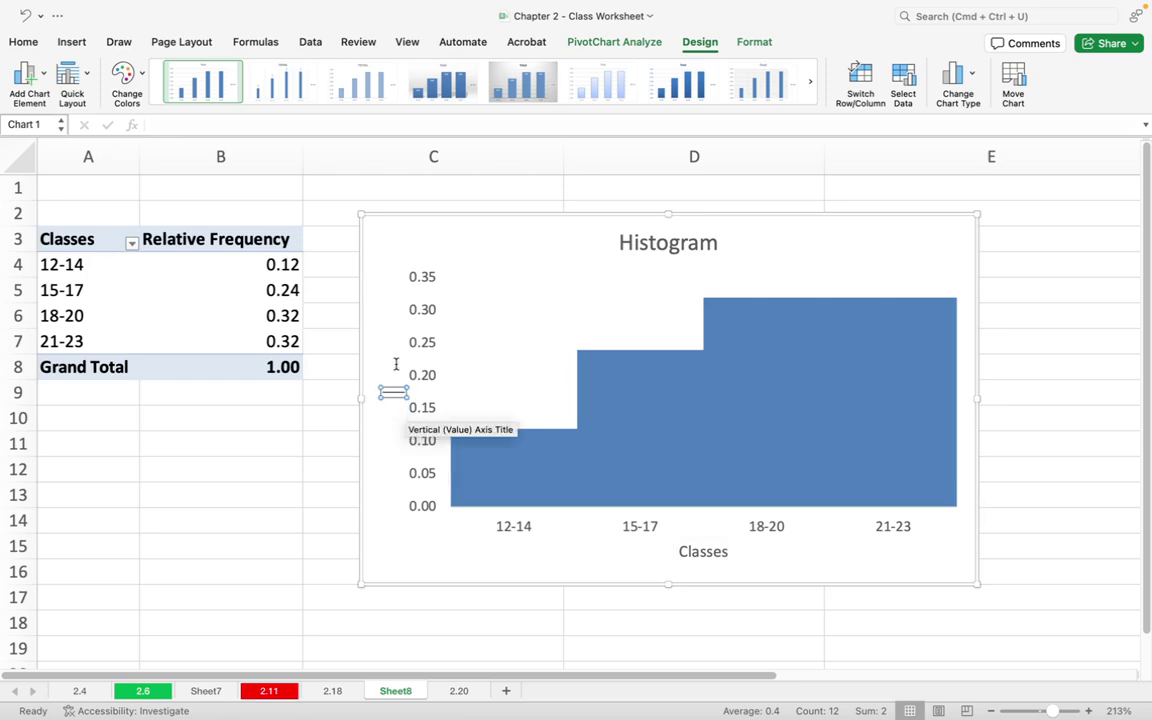
{"action": "type", "text": "Relative"}
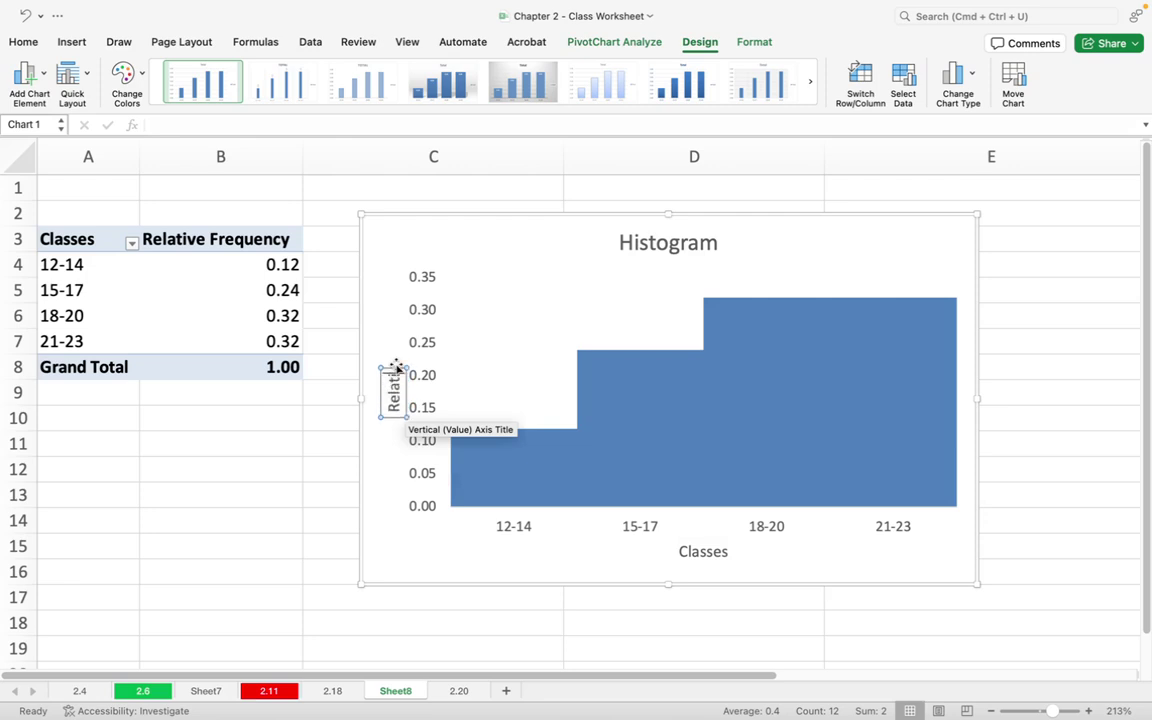
{"action": "type", "text": " Freq"}
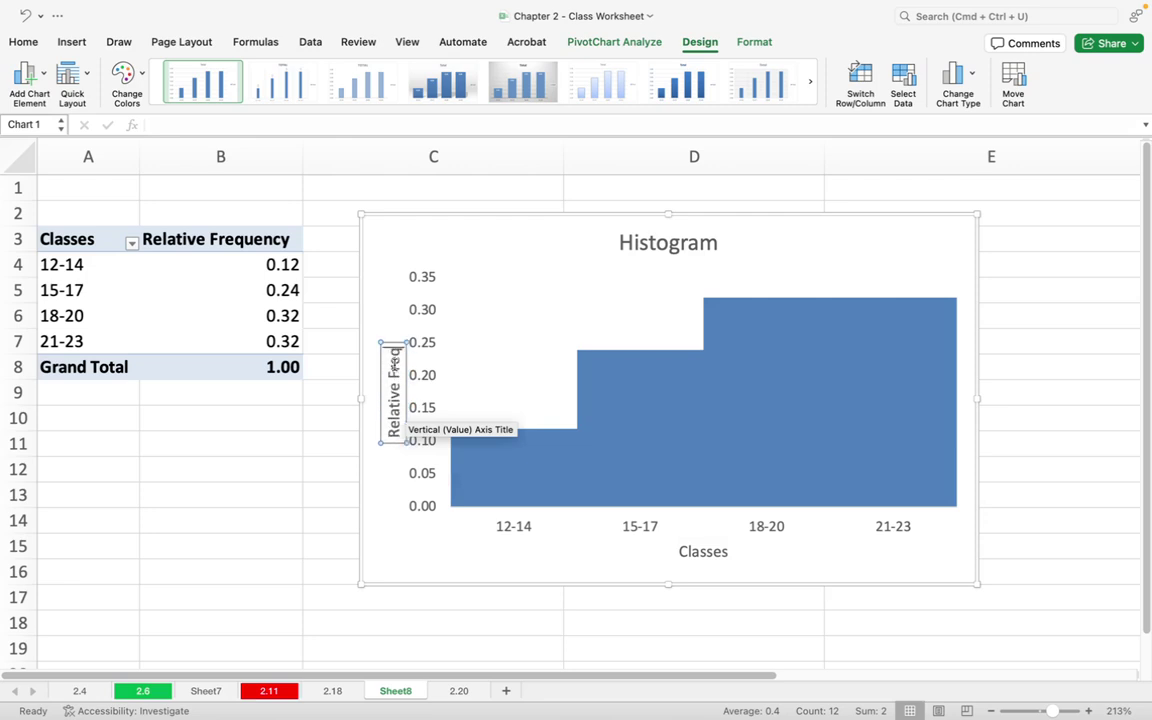
{"action": "type", "text": "uency"}
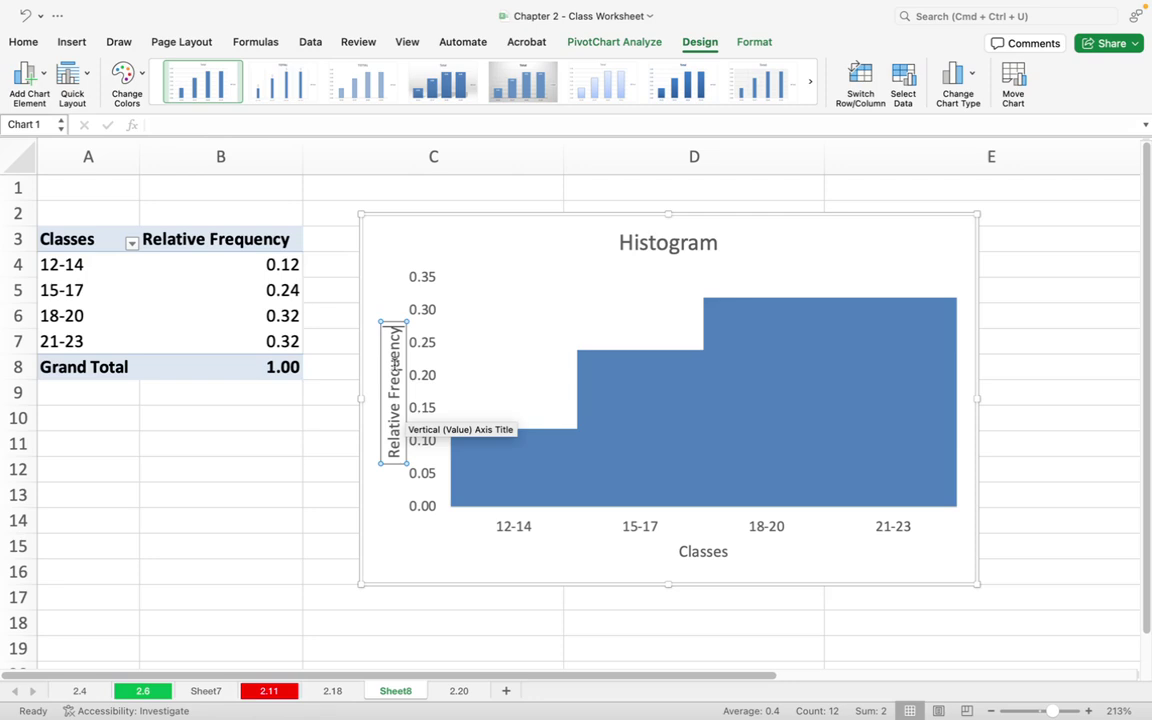
{"action": "left_click", "coordinate": [1029, 342]}
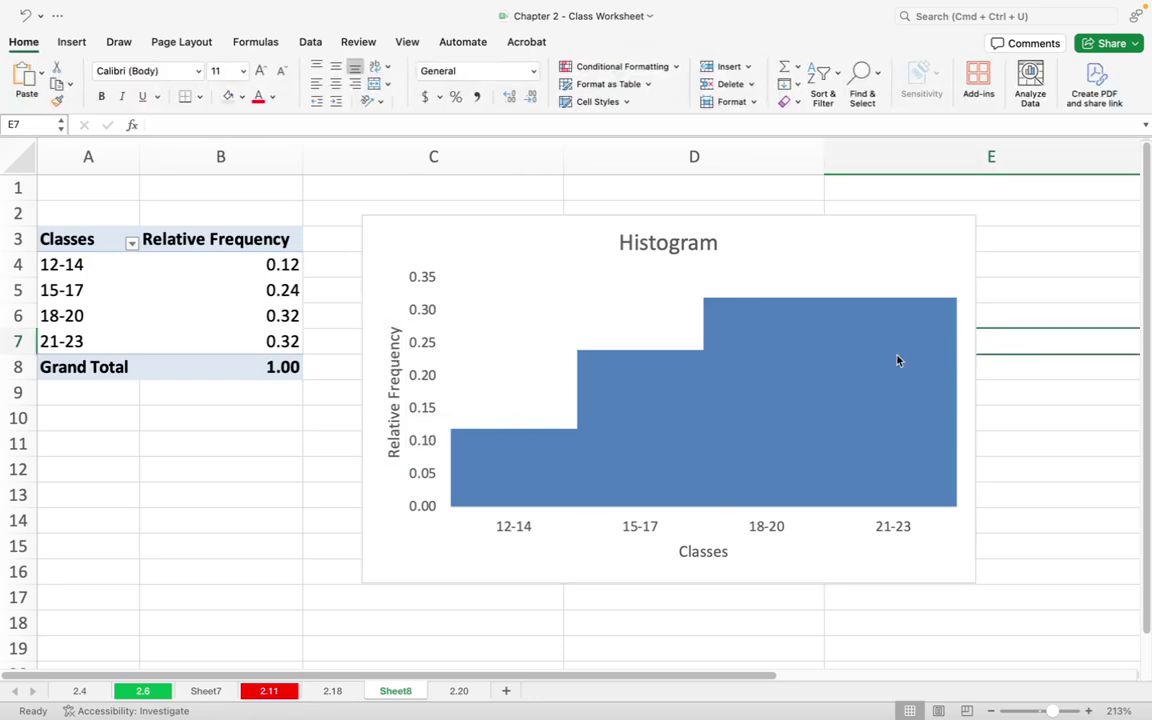